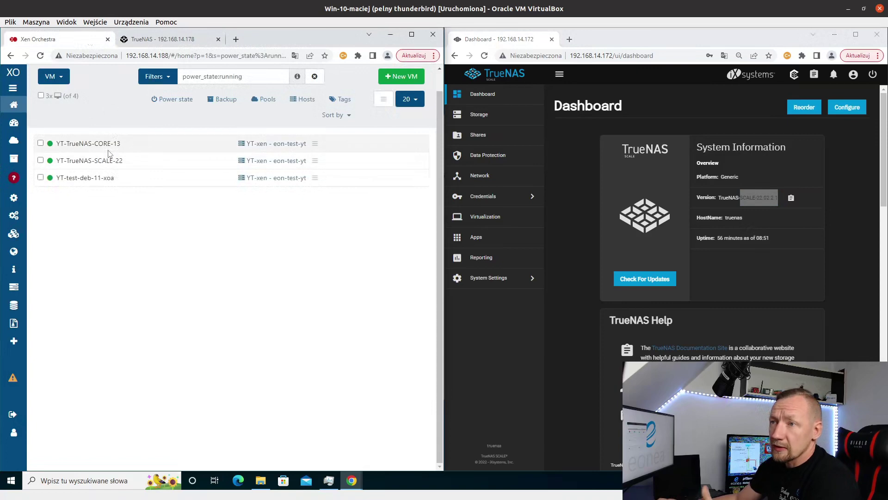
- Review the five disks on YT-TrueNAS-CORE-13's Disks tab, then return to the TrueNAS CORE dashboard
left_click(109, 147)
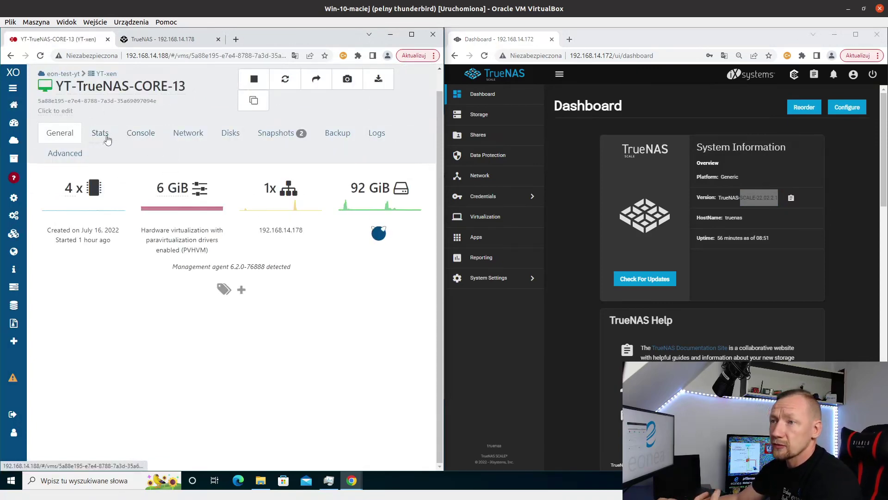
left_click(227, 133)
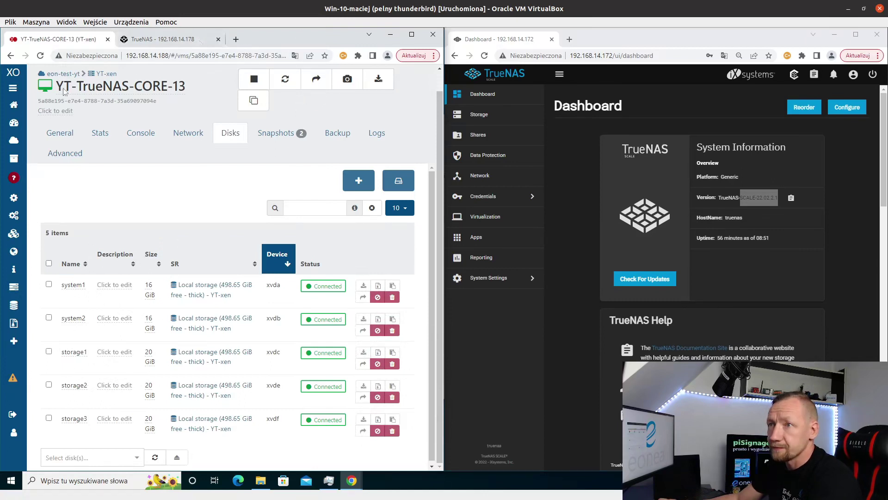
left_click(161, 40)
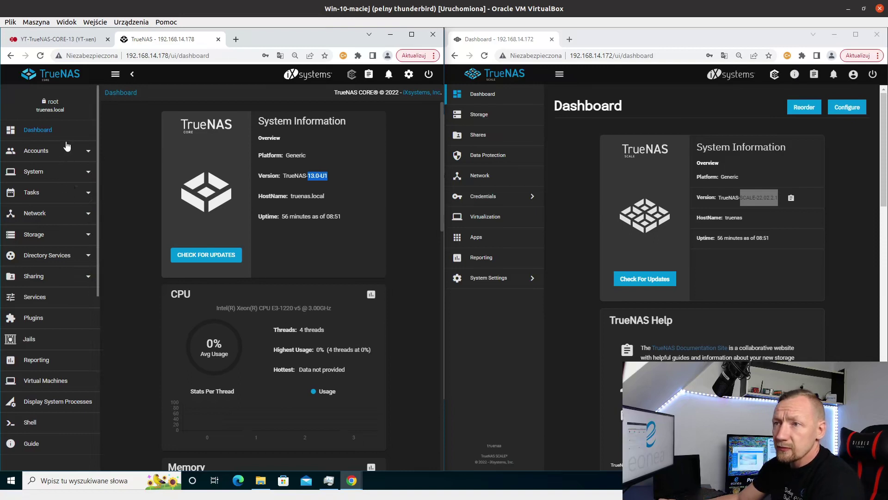
- Show test-pool's status under Storage > Pools: RAIDZ1 of ada2, xbd4 and xbd5, all ONLINE
left_click(52, 235)
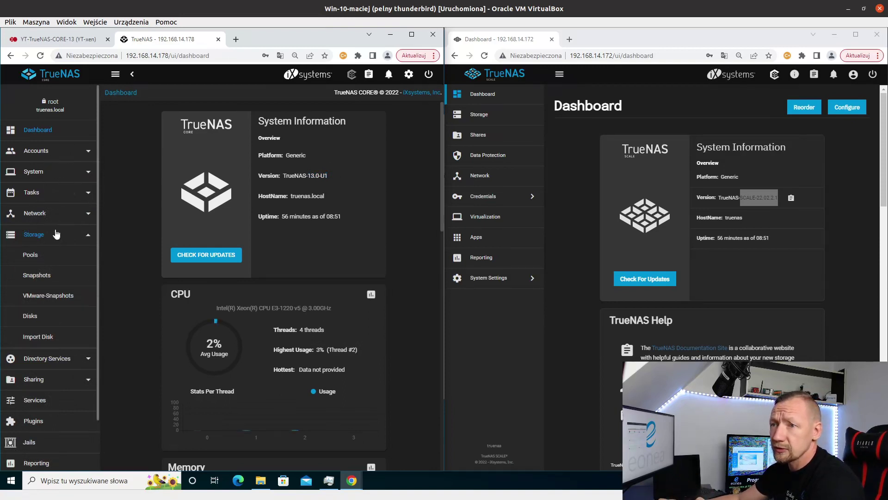
left_click(30, 255)
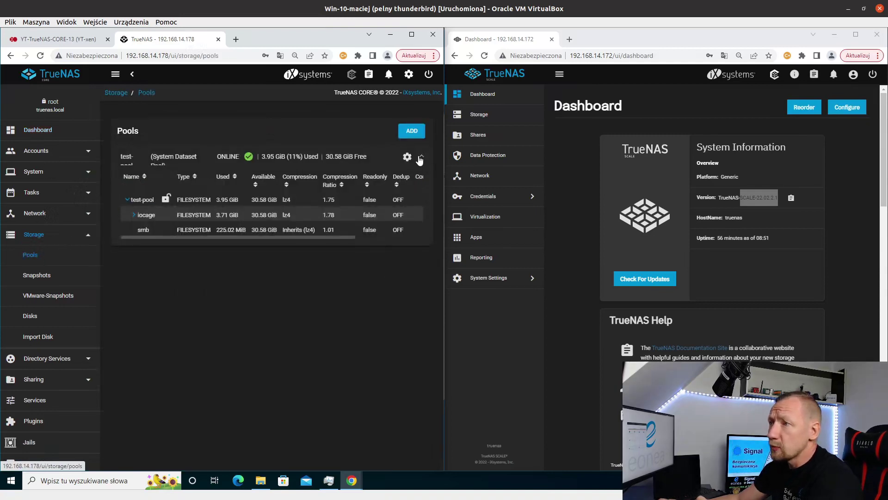
left_click(407, 158)
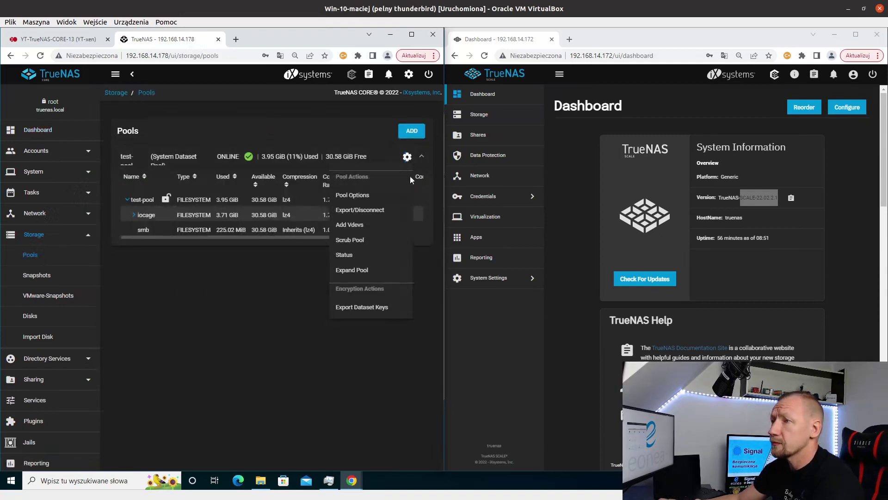
left_click(349, 254)
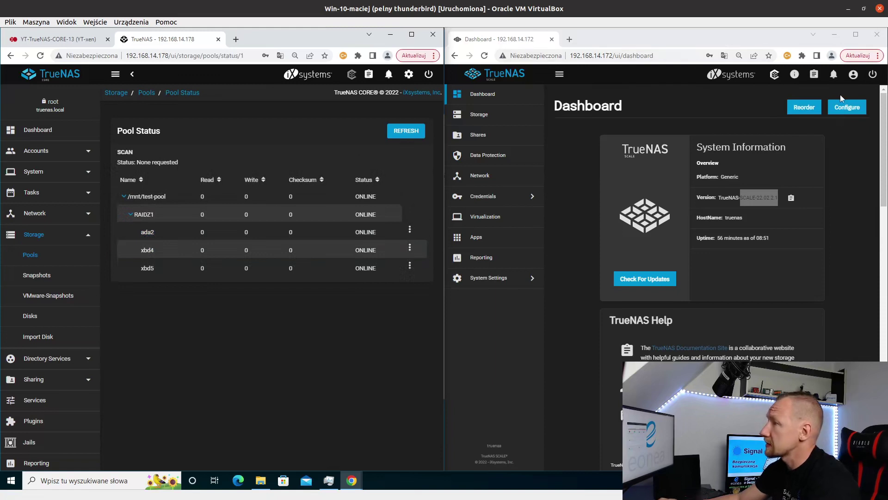
- Show pool-test's status from SCALE Storage: RAIDZ1 of xvdf, xvde and xvdc, all ONLINE
left_click(487, 119)
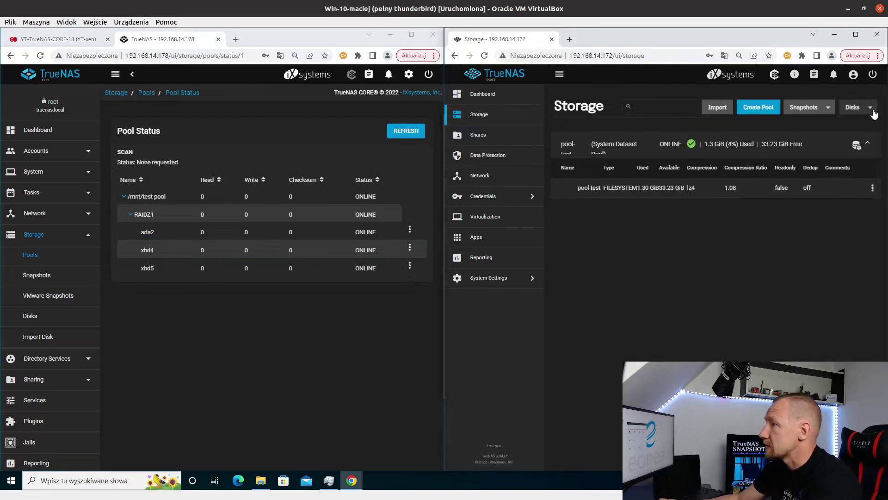
left_click(870, 109)
left_click(856, 144)
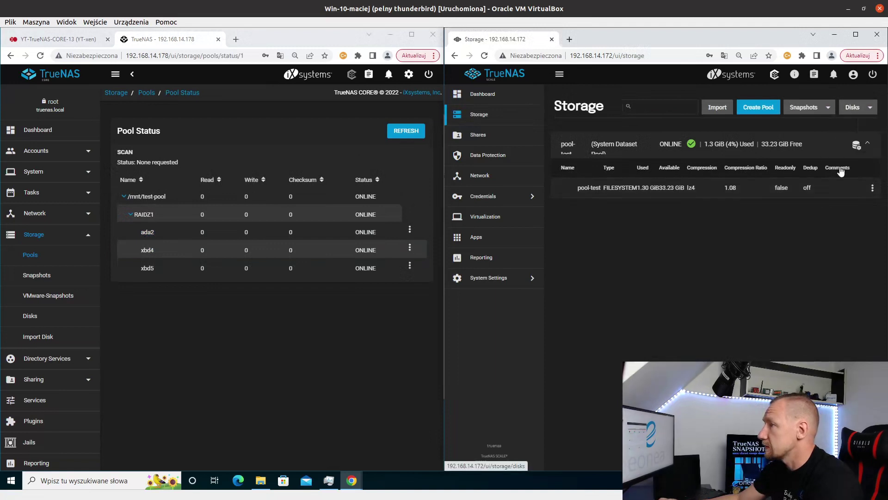
left_click(857, 145)
left_click(792, 240)
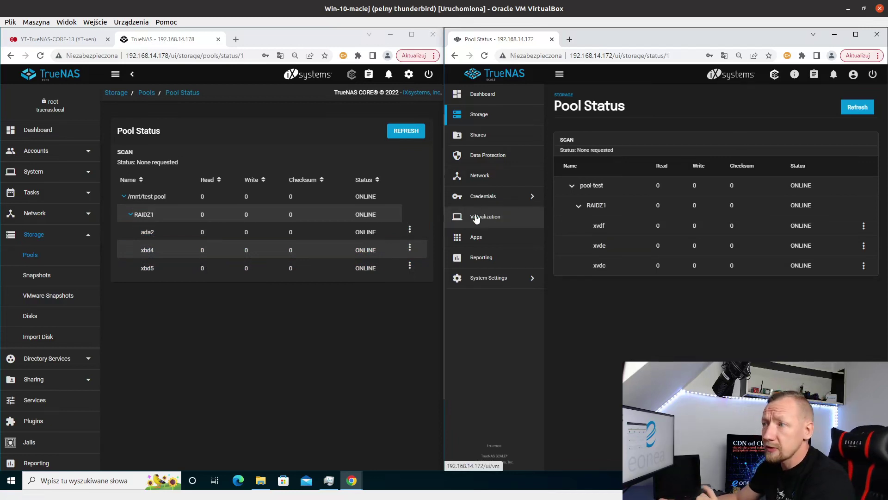
- List disks in CORE and SCALE, where SCALE shows 20 GiB xvdc, xvde and xvdf in pool-test
left_click(33, 320)
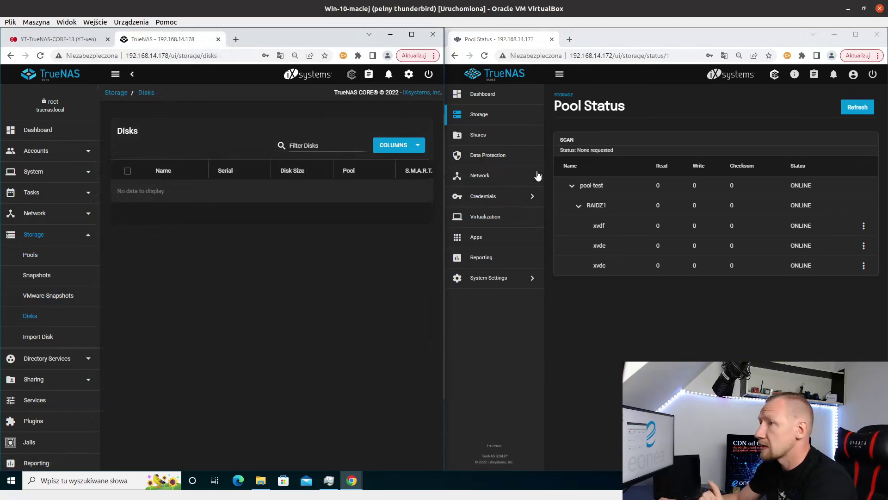
left_click(479, 116)
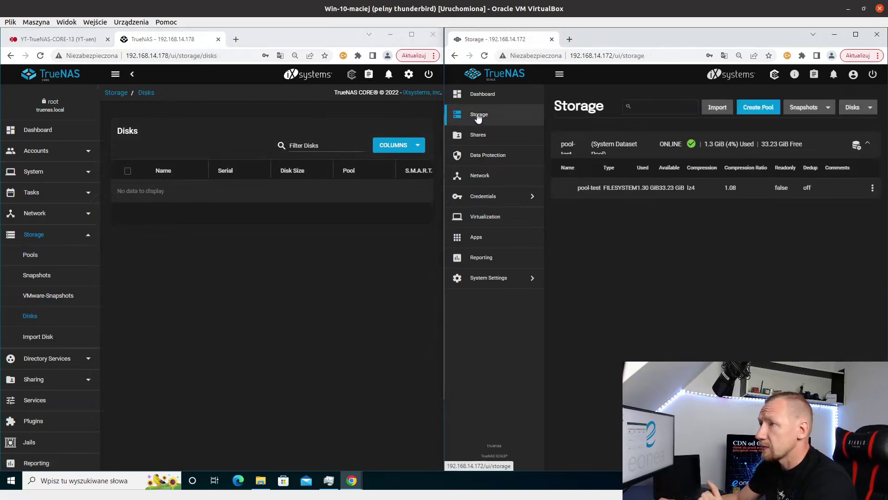
left_click(868, 108)
left_click(848, 126)
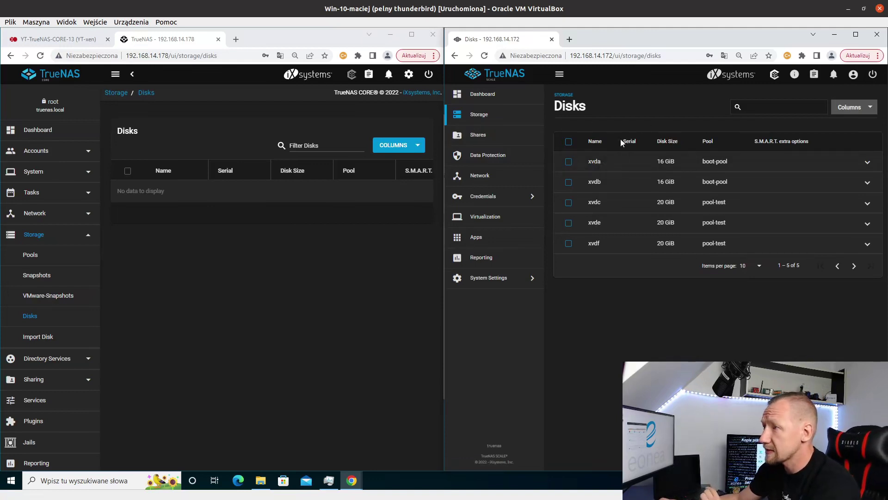
left_click_drag(623, 142, 638, 140)
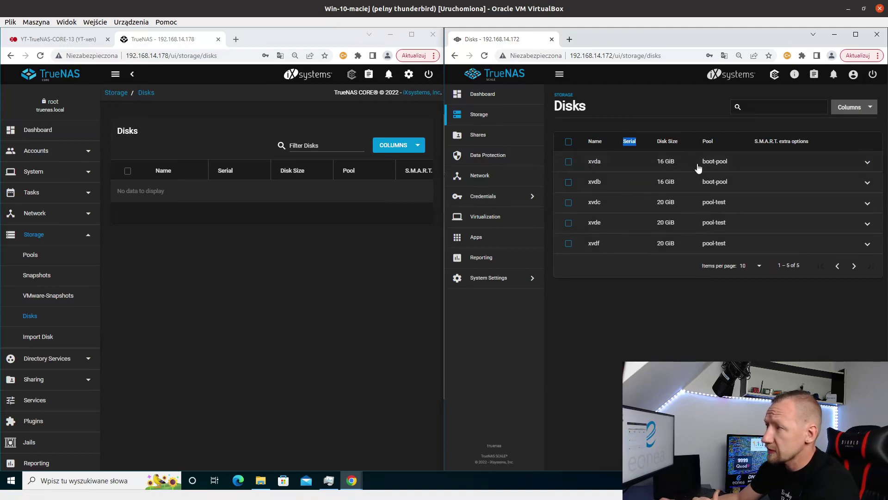
- Compare the TrueNAS disk lists against the CORE VM's disks in Xen Orchestra
left_click(35, 41)
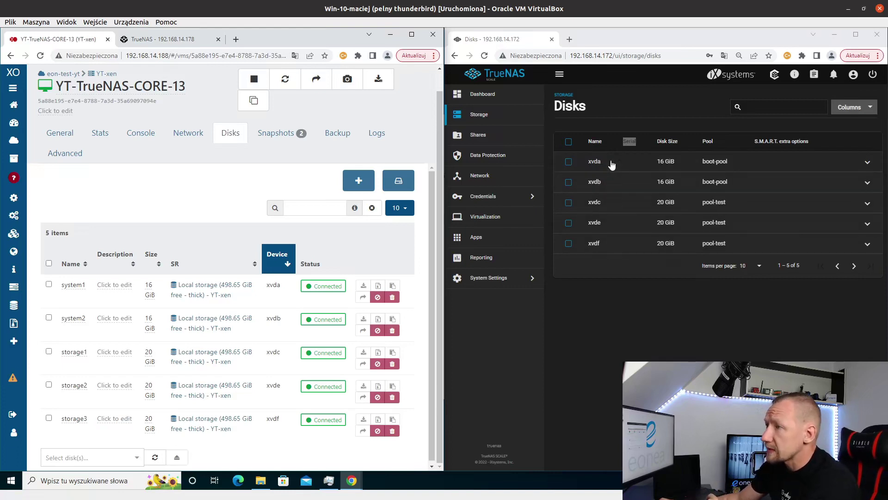
left_click(167, 40)
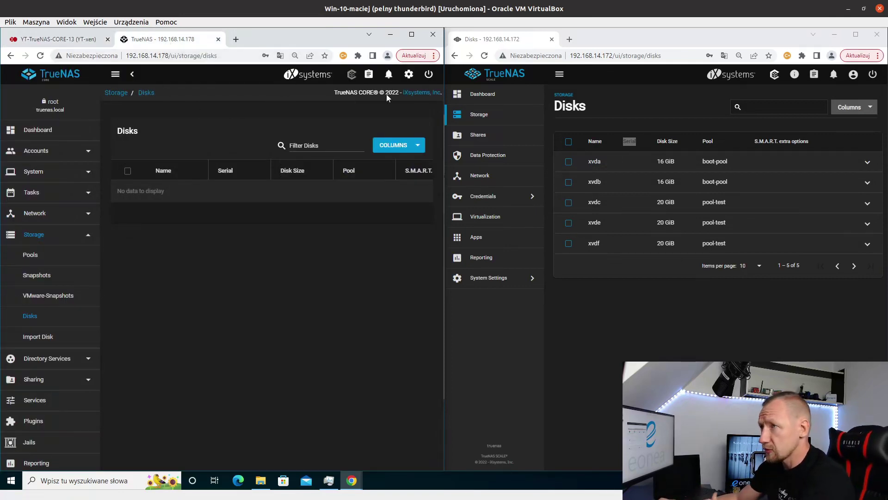
left_click(507, 37)
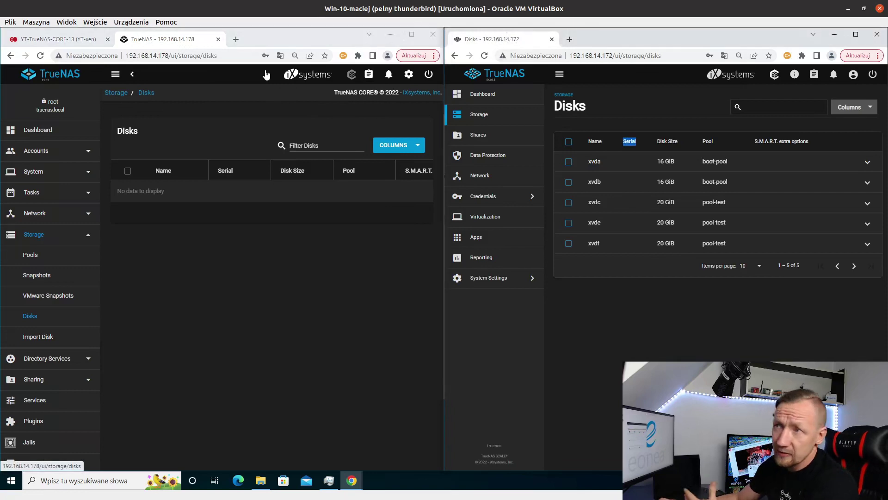
left_click(160, 47)
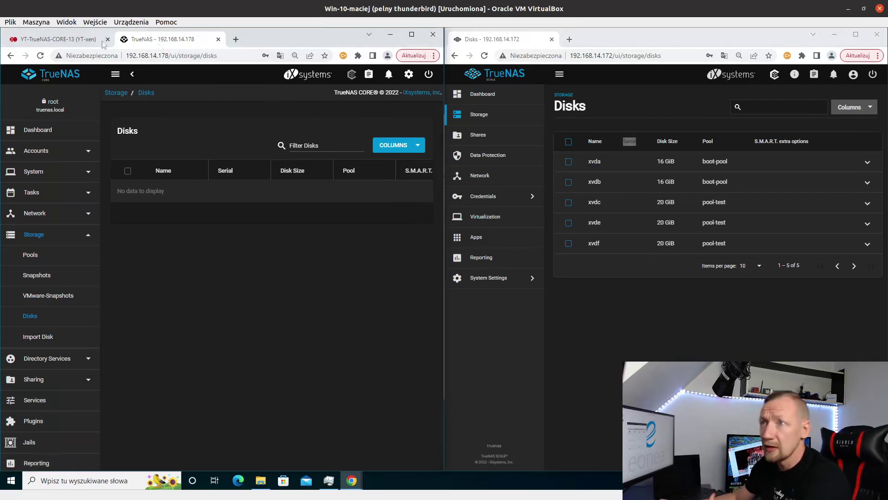
left_click(77, 40)
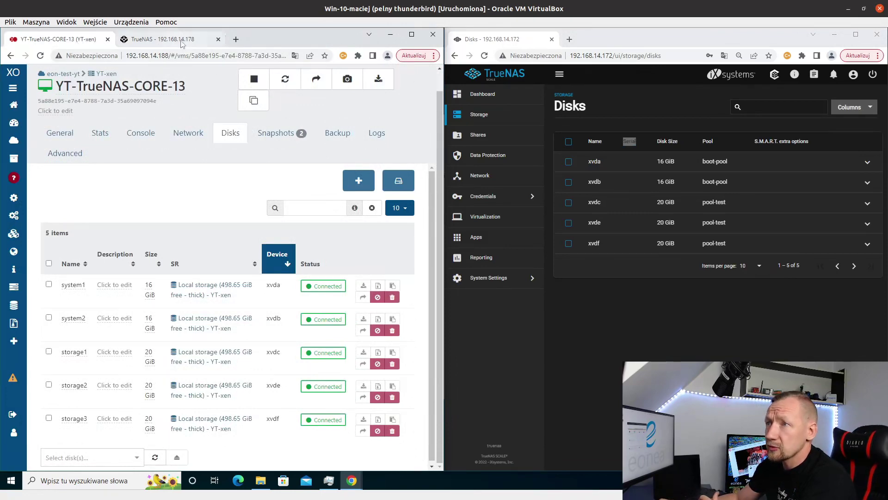
- Stop the YT-TrueNAS-CORE-13 VM and shut down TrueNAS CORE from its power menu
left_click(255, 81)
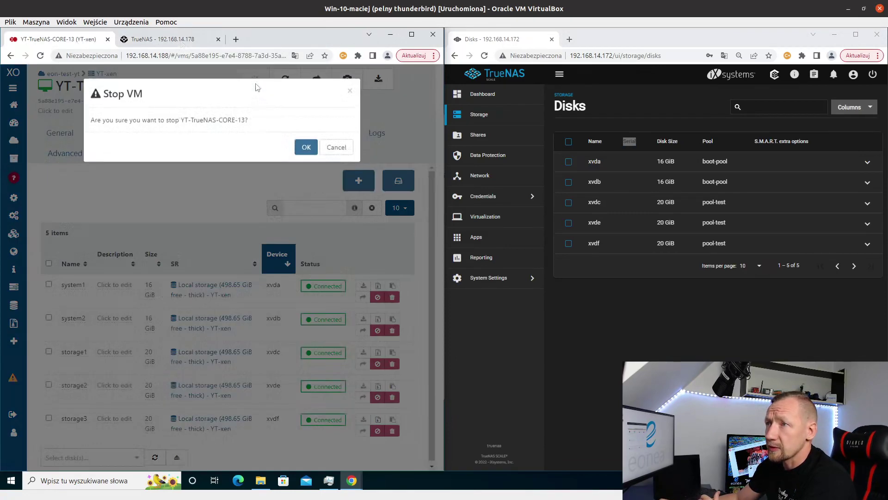
left_click(305, 148)
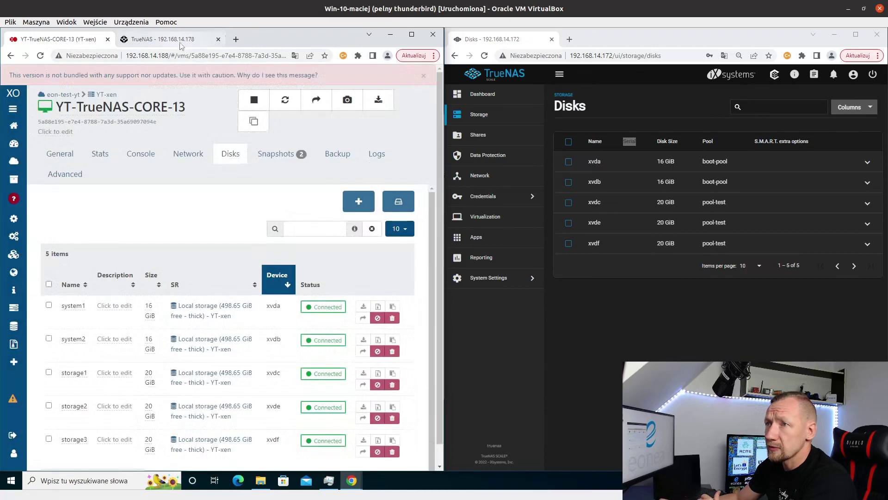
left_click(181, 41)
left_click(429, 77)
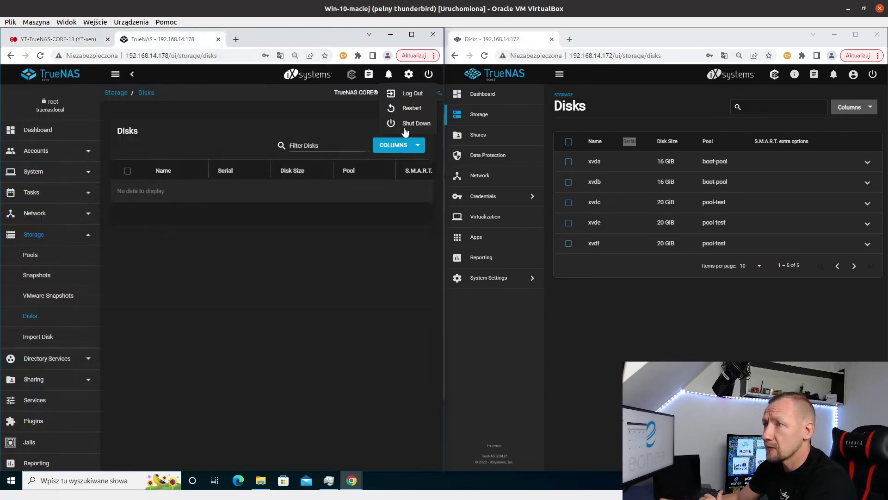
left_click(408, 123)
left_click(162, 287)
left_click(257, 289)
- Shut down TrueNAS SCALE from its power menu, then return to the VM page in Xen Orchestra
left_click(872, 74)
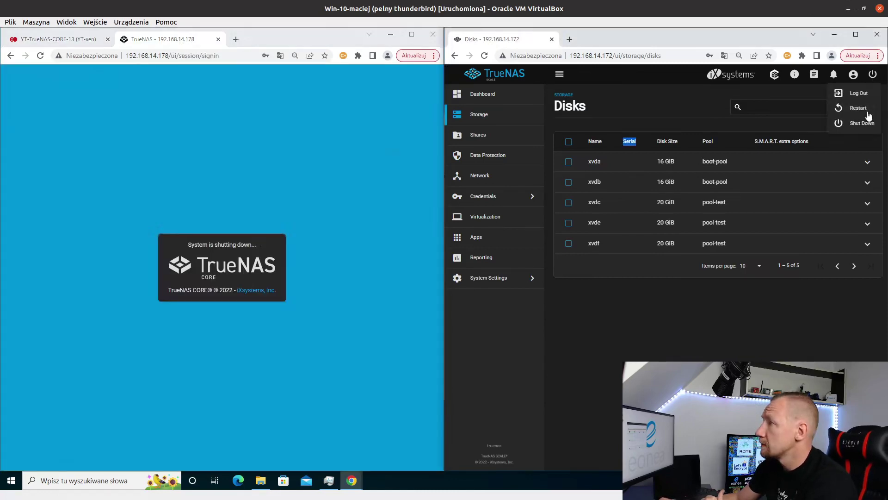
left_click(853, 123)
left_click(607, 288)
left_click(699, 288)
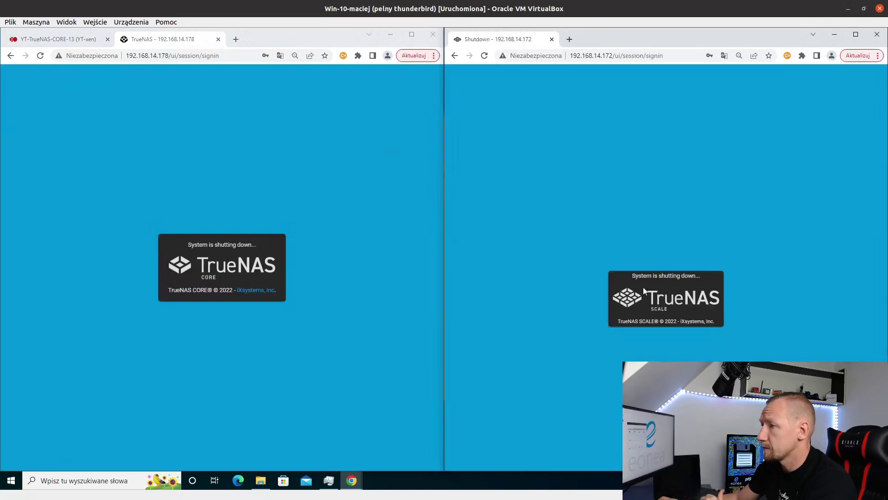
left_click(74, 39)
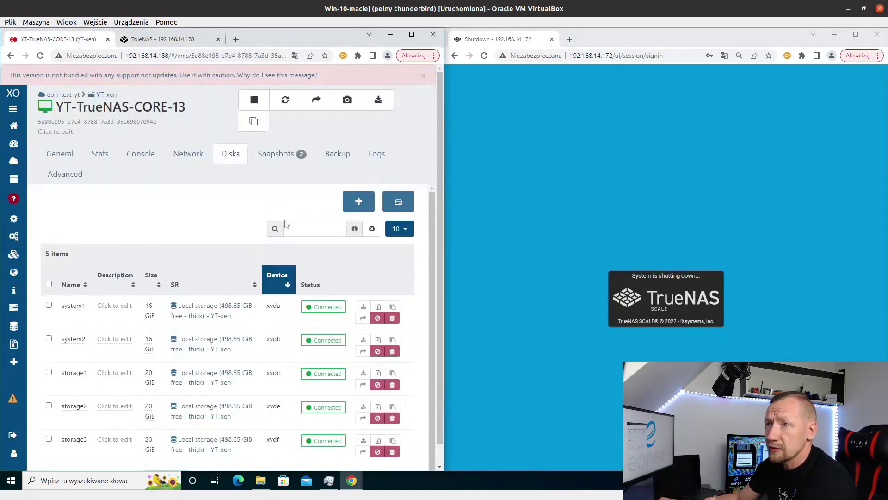
- Remove the failed storage2 (xvde) disk from YT-TrueNAS-SCALE-22's Disks tab
left_click(13, 109)
left_click(29, 125)
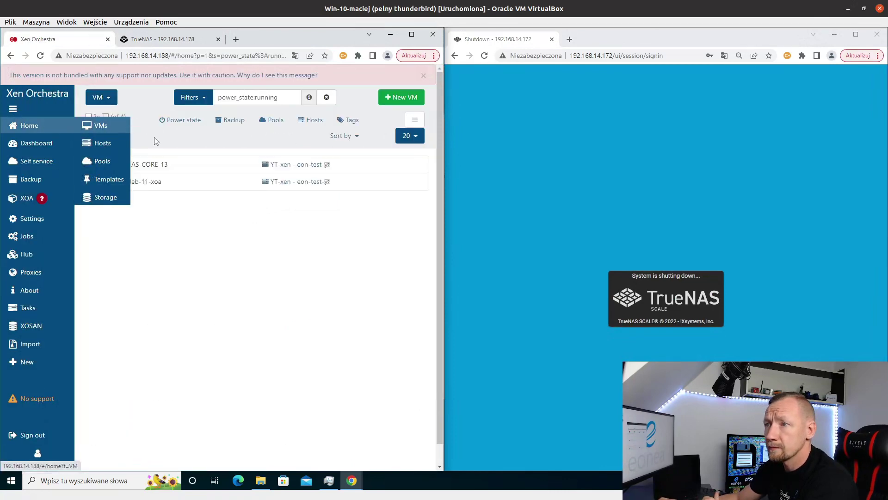
left_click(327, 97)
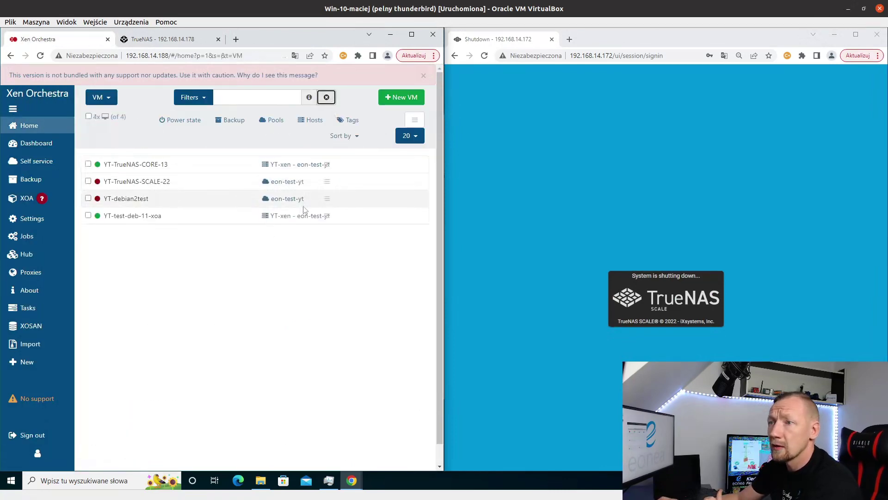
left_click(162, 182)
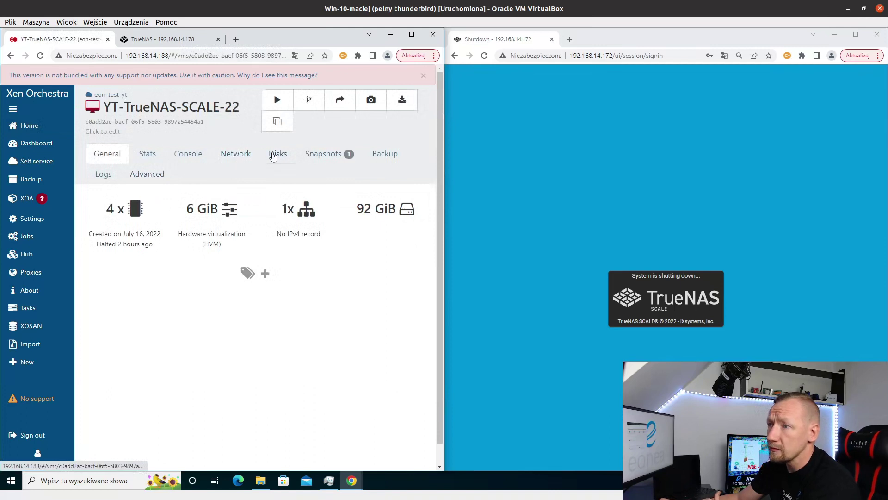
left_click(277, 154)
scroll(290, 326, "down", 2)
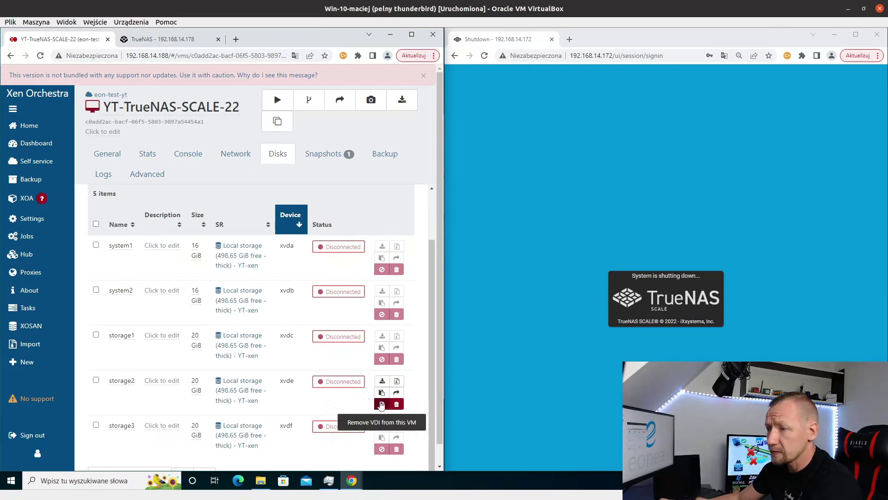
left_click(381, 406)
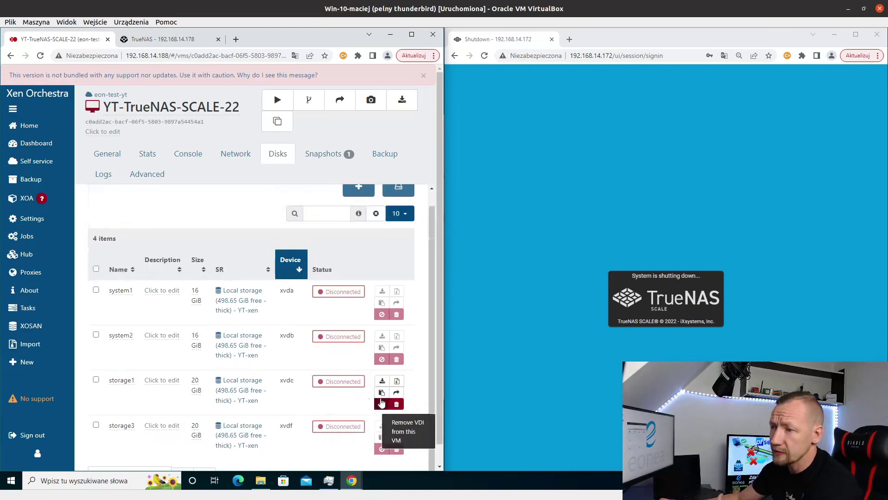
scroll(259, 259, "down", 1)
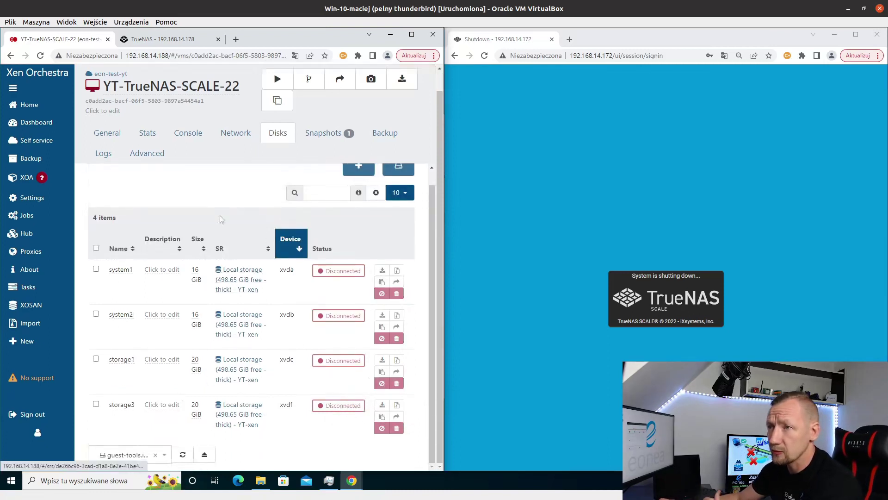
scroll(236, 206, "up", 1)
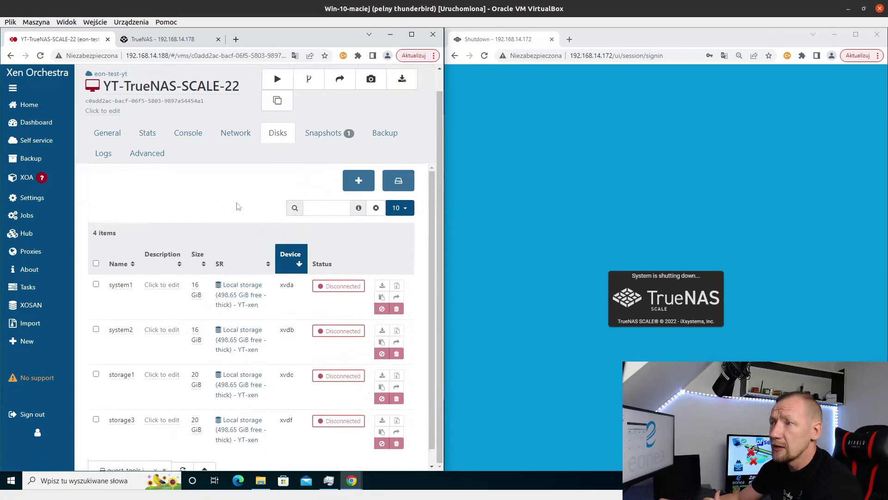
- Attach a new 20 GiB disk named store2-new to YT-TrueNAS-SCALE-22 and start the VM
left_click(359, 181)
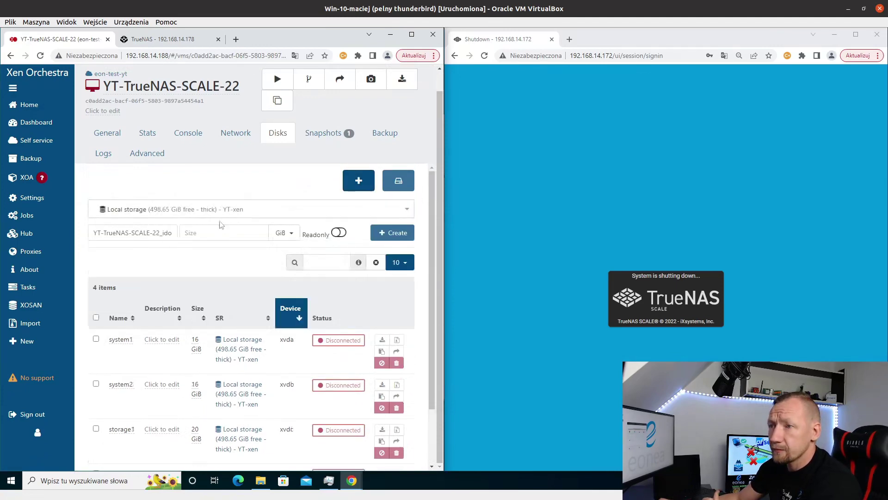
left_click(205, 235)
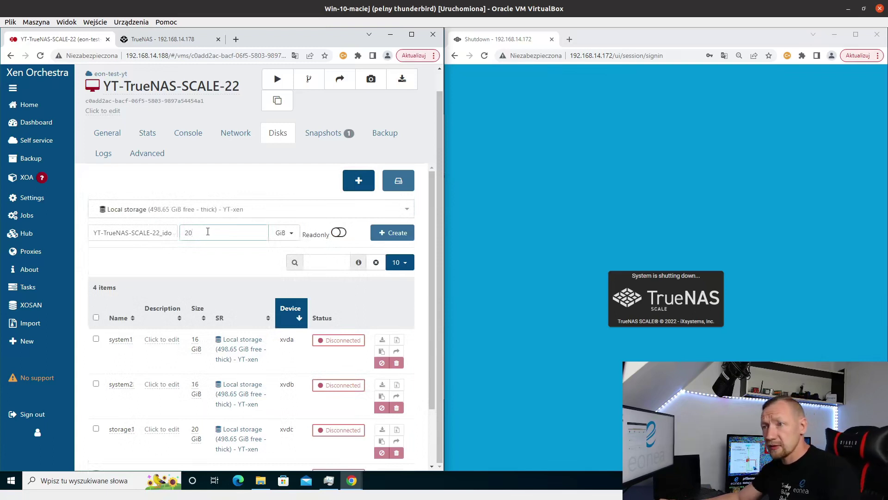
left_click_drag(168, 237, 91, 237)
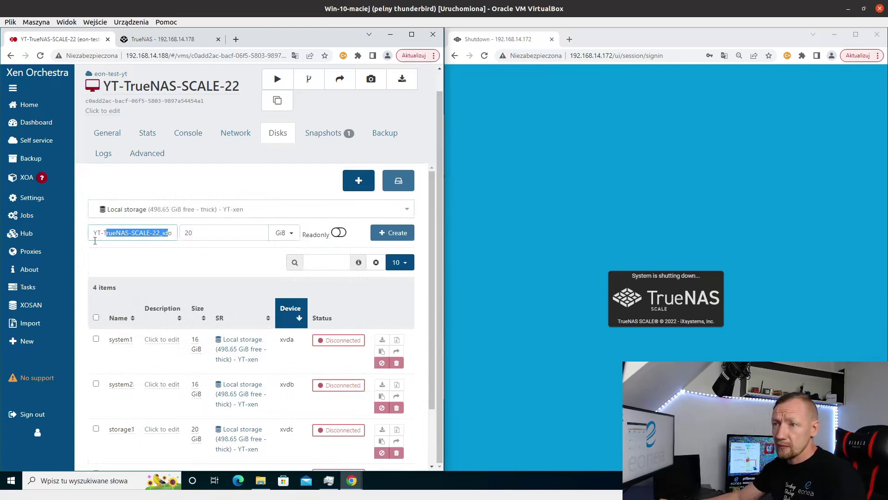
type("store2-n")
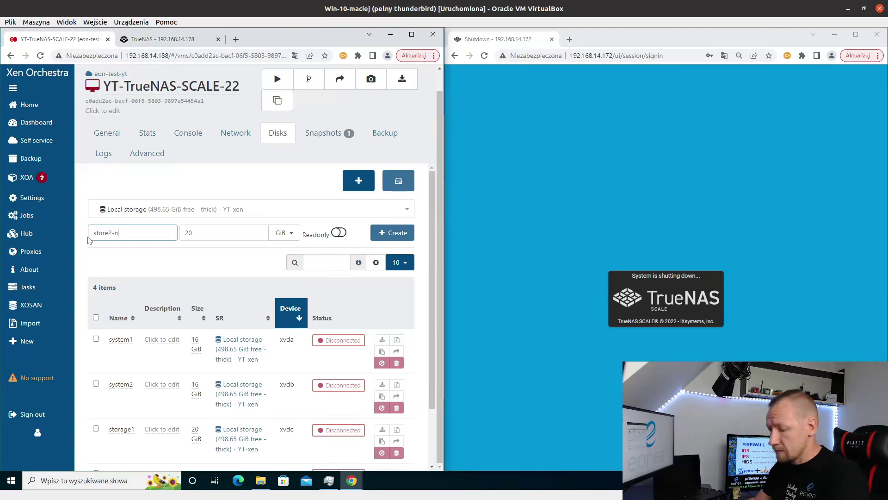
type("ew")
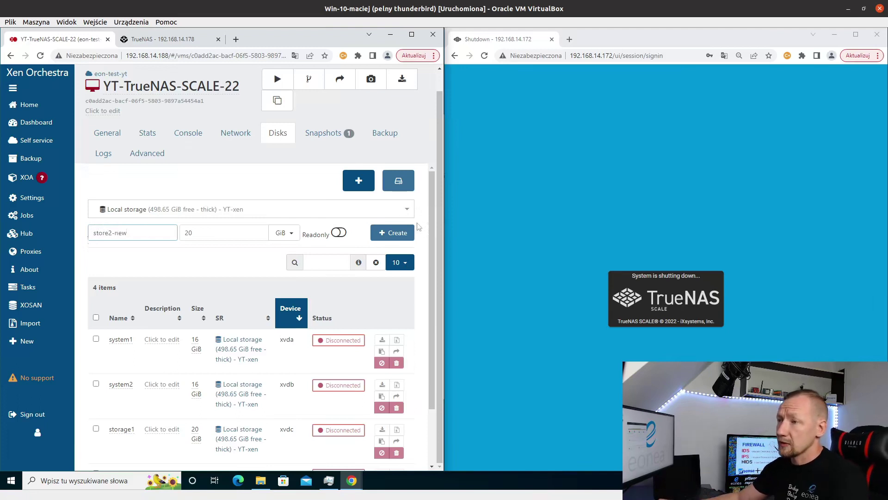
left_click(410, 232)
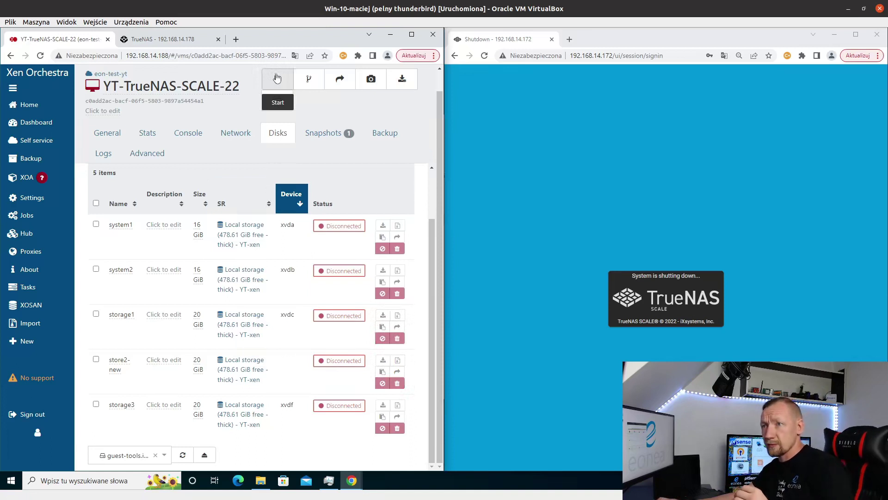
left_click(276, 78)
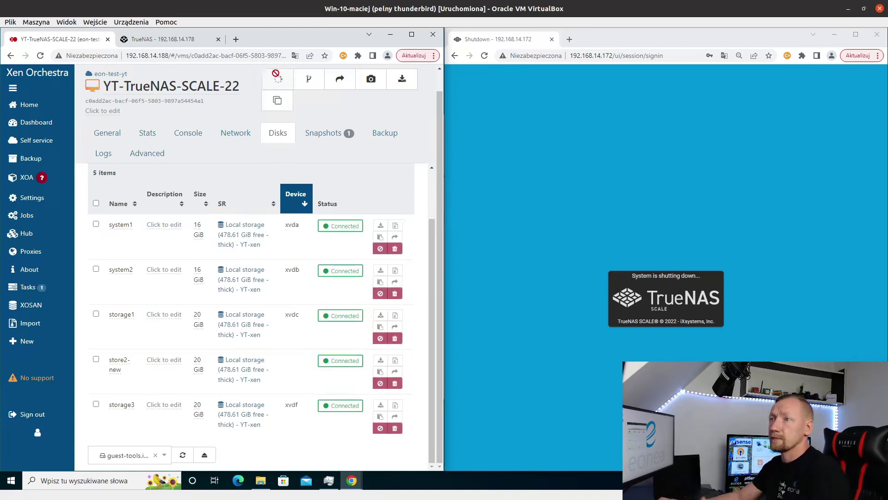
left_click(8, 106)
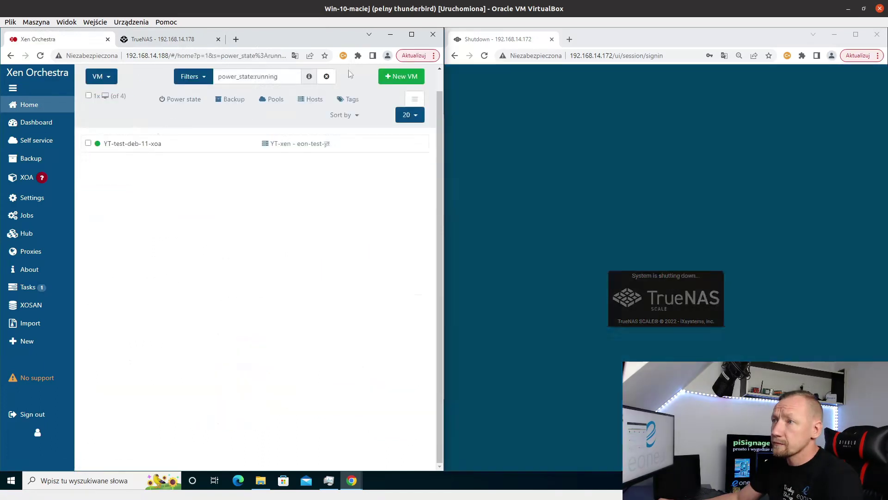
- Remove the failed storage2 disk from YT-TrueNAS-CORE-13's Disks tab
left_click(327, 77)
left_click(132, 143)
left_click(278, 133)
scroll(348, 324, "down", 1)
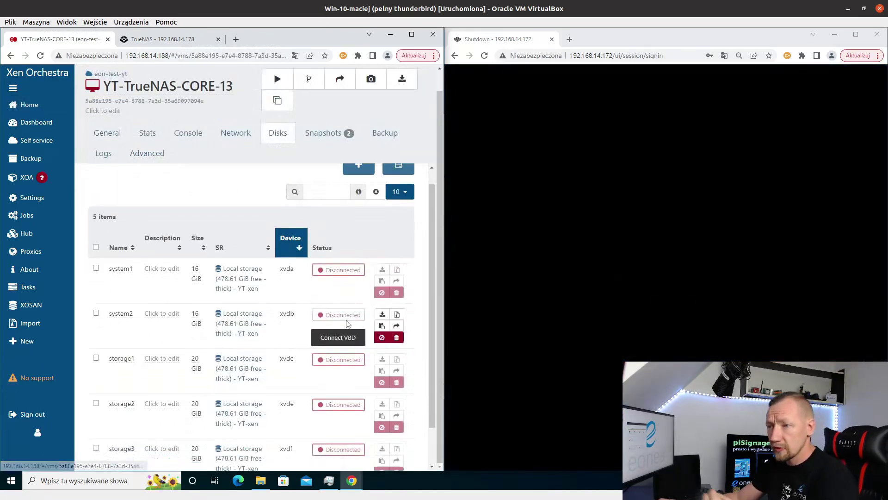
scroll(348, 324, "down", 1)
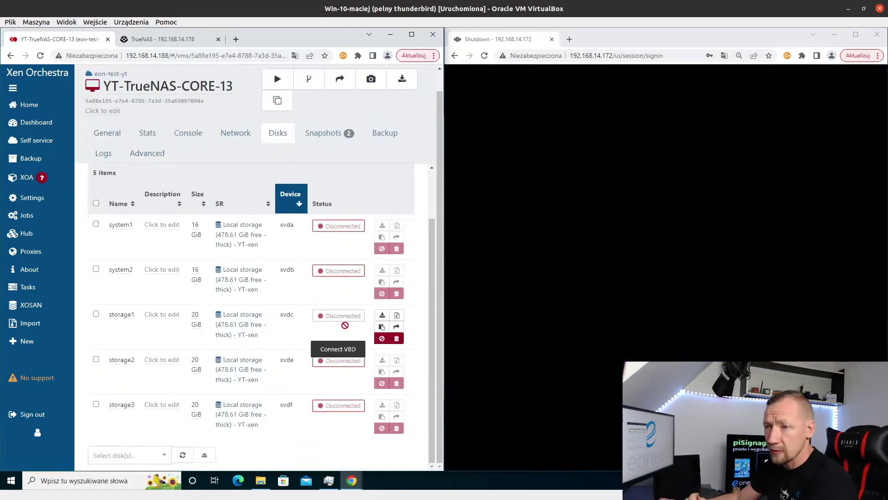
left_click(381, 384)
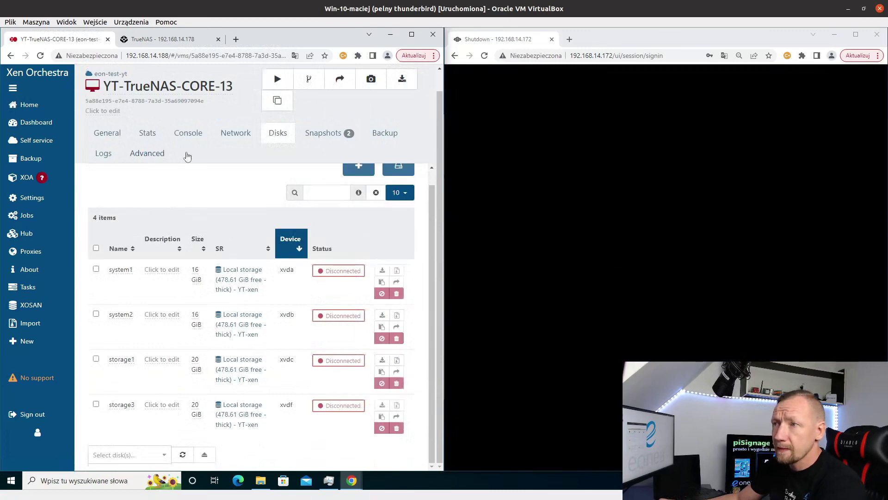
- Create a new 20 GiB disk named storage2-new and start the CORE VM
left_click(216, 221)
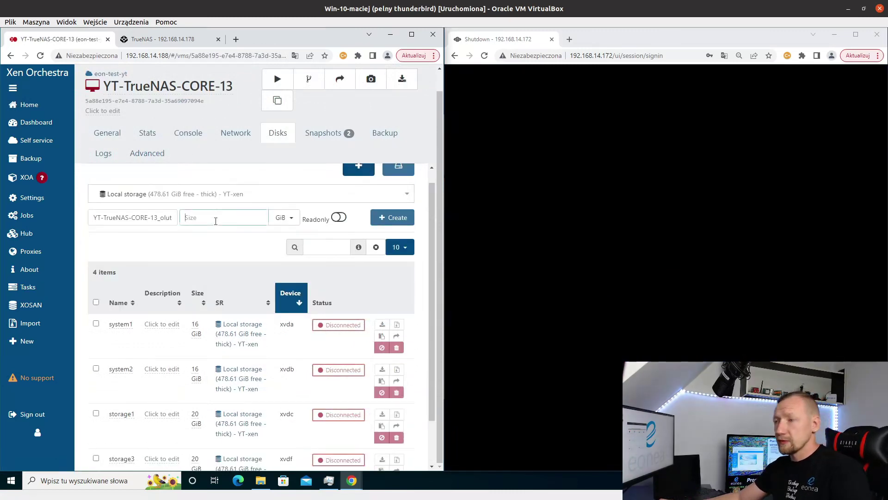
triple_click(141, 217)
type("storage2-new")
left_click(392, 218)
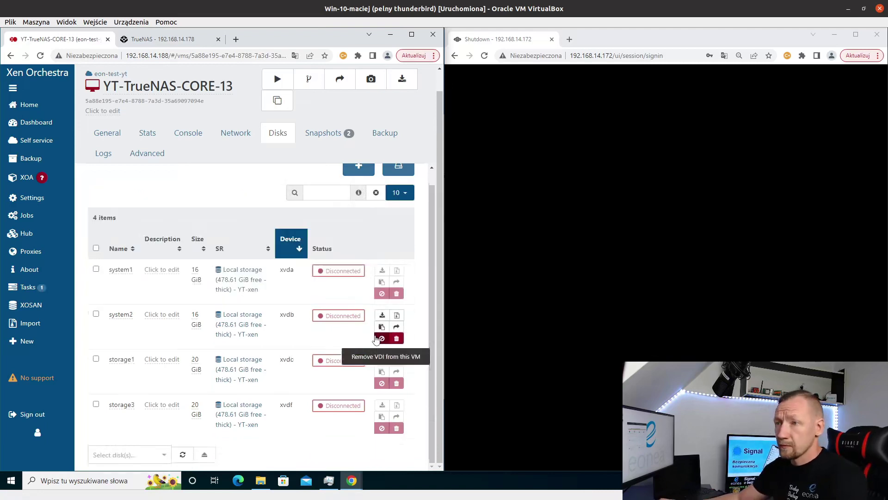
left_click(278, 79)
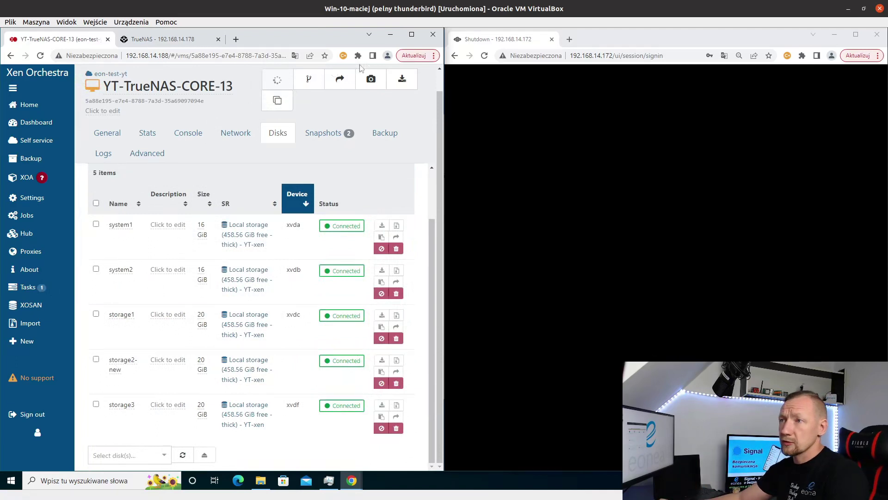
- Sign in to the TrueNAS CORE web interface as root
left_click(170, 40)
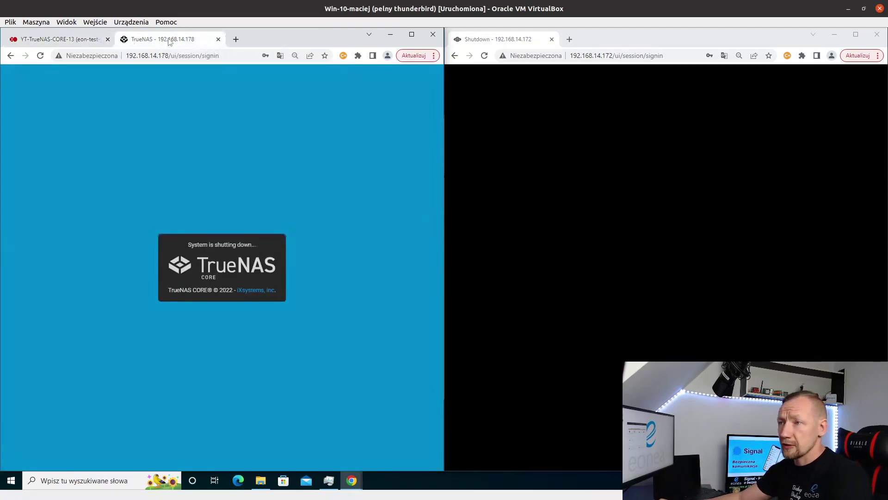
type("root")
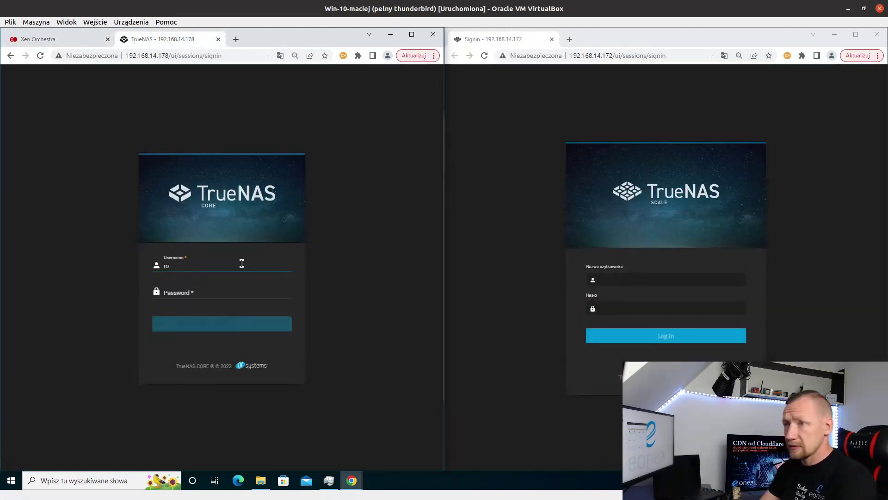
key("Tab")
type("********")
key("Return")
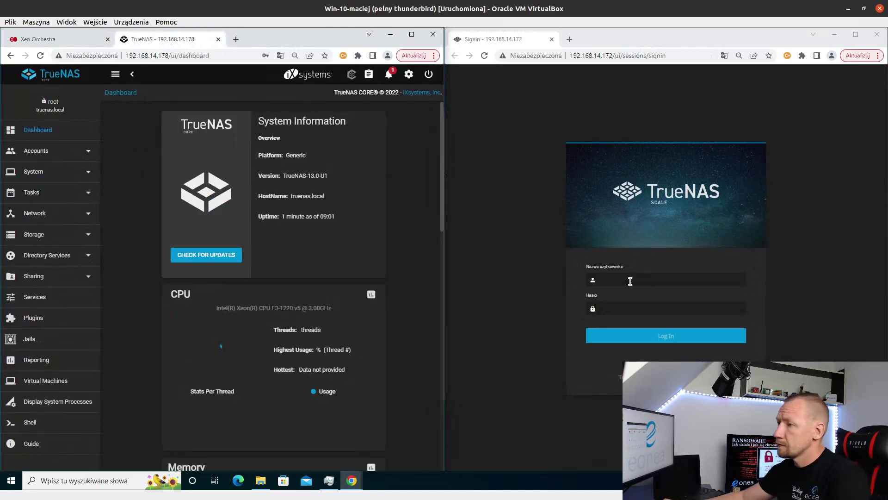
- Sign in to TrueNAS SCALE and scroll to the DEGRADED pool widgets
left_click(631, 280)
key("Return")
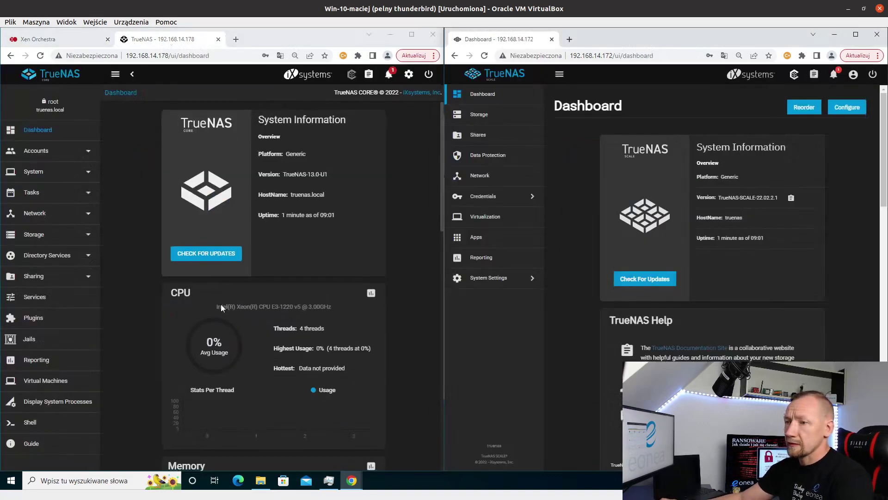
scroll(249, 298, "down", 8)
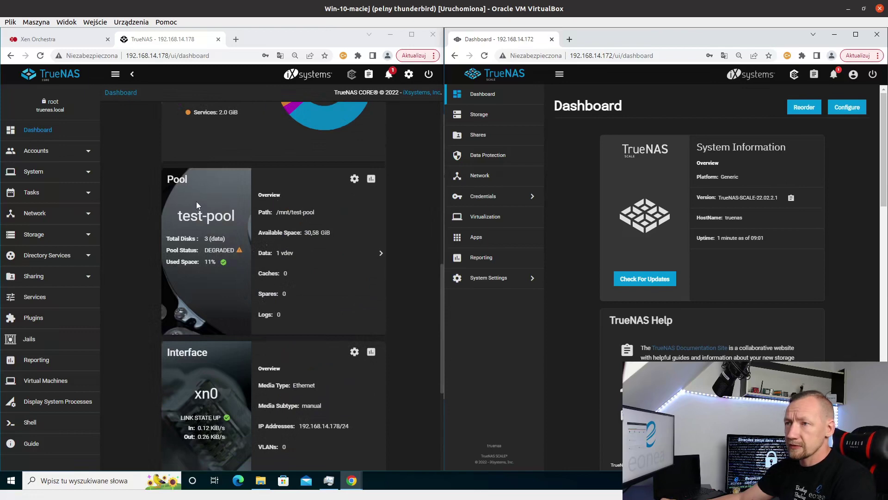
scroll(668, 248, "down", 10)
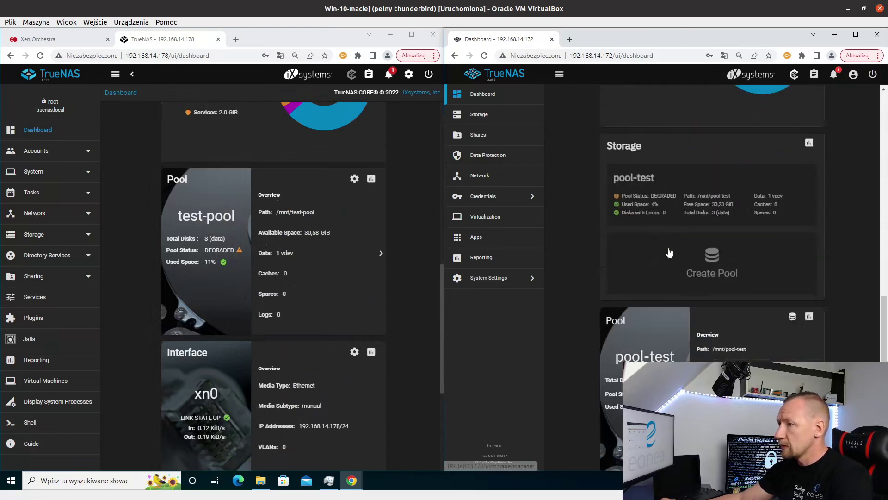
scroll(669, 250, "down", 2)
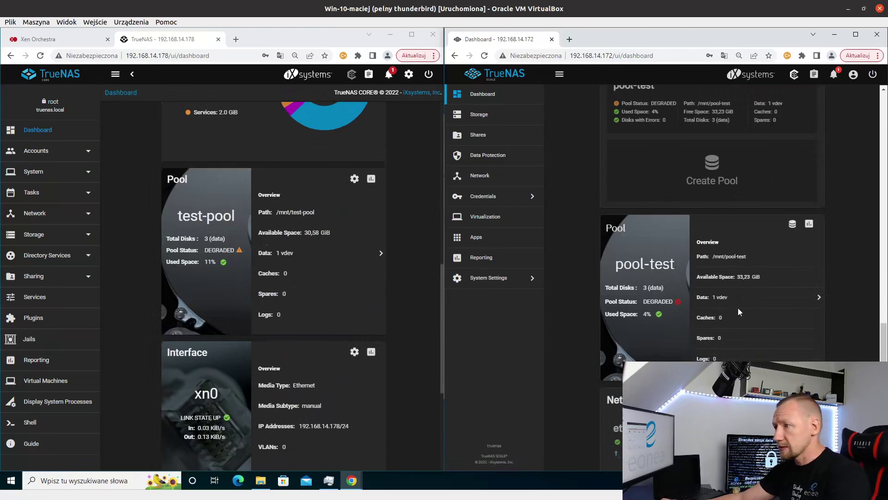
- Open test-pool's status and check the actions for its UNAVAIL disk
left_click(793, 225)
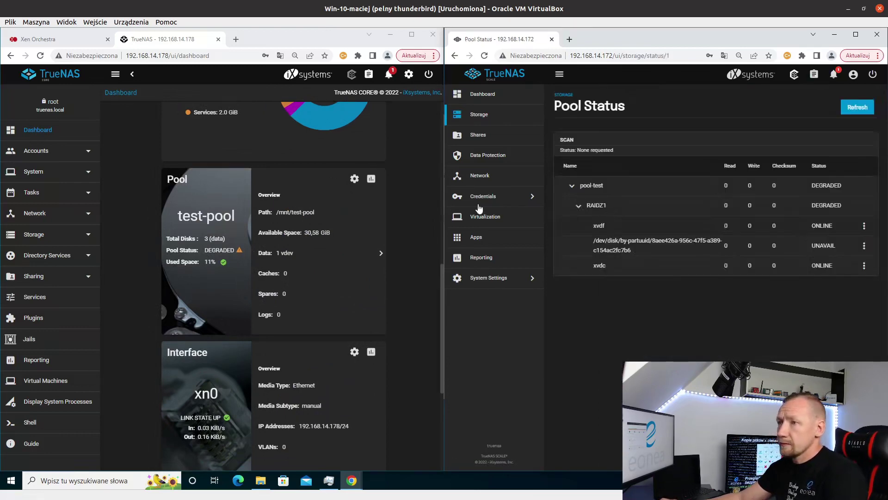
left_click(371, 179)
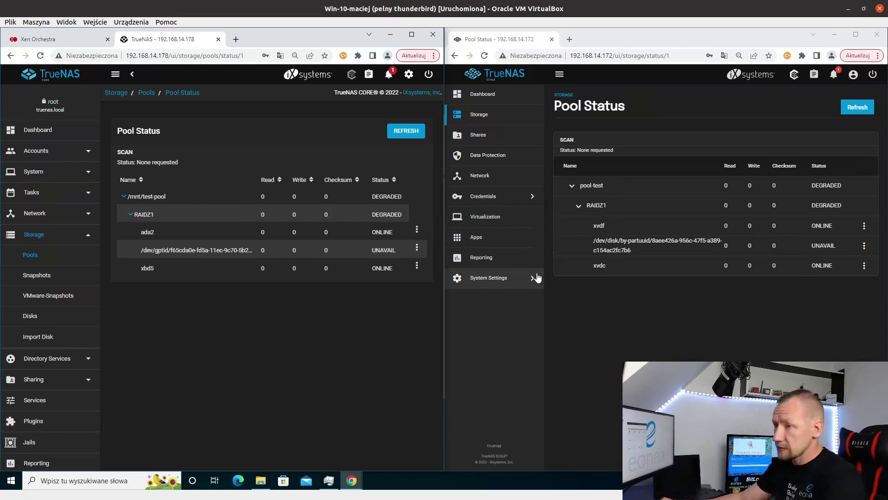
left_click(417, 247)
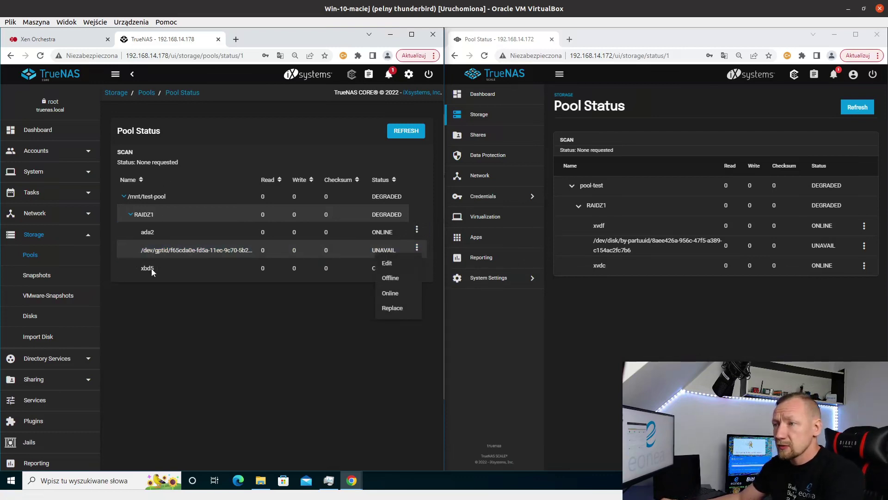
left_click(29, 319)
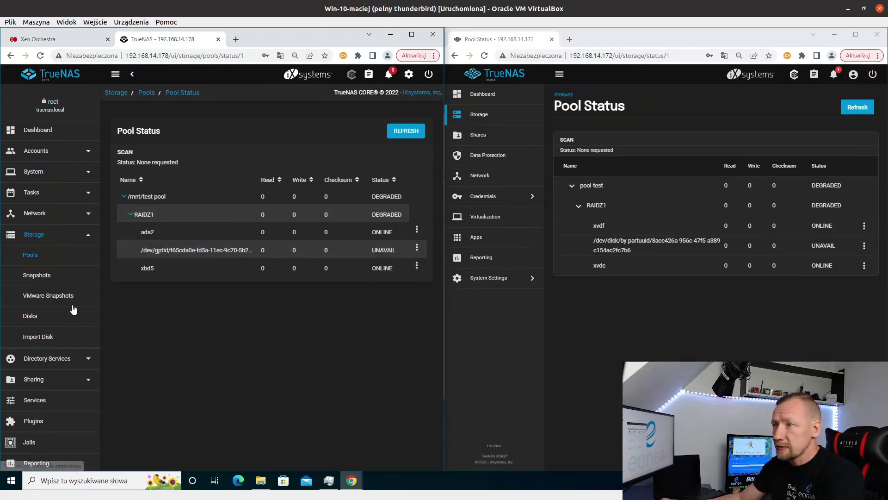
- List the attached disks on both TrueNAS CORE and SCALE
left_click(32, 317)
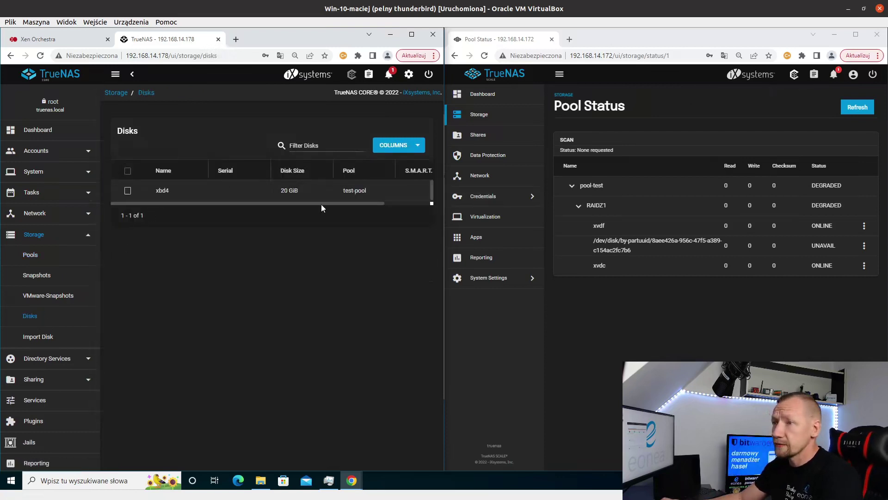
left_click(486, 118)
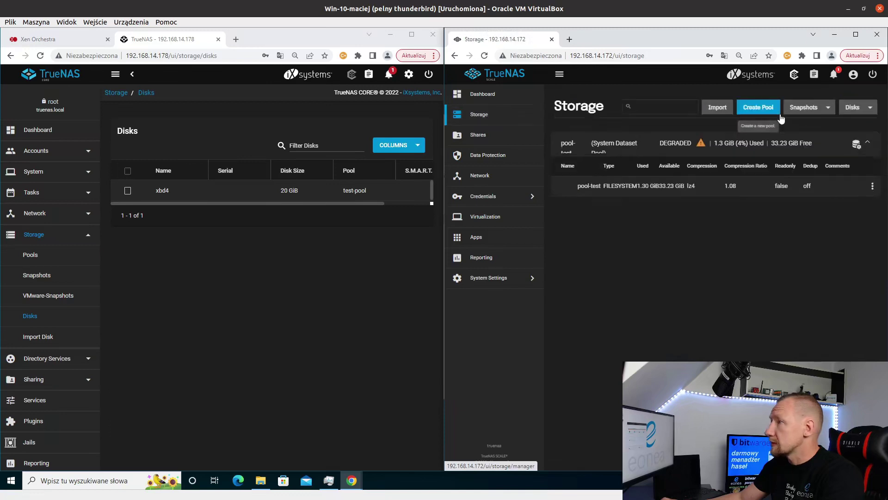
left_click(856, 107)
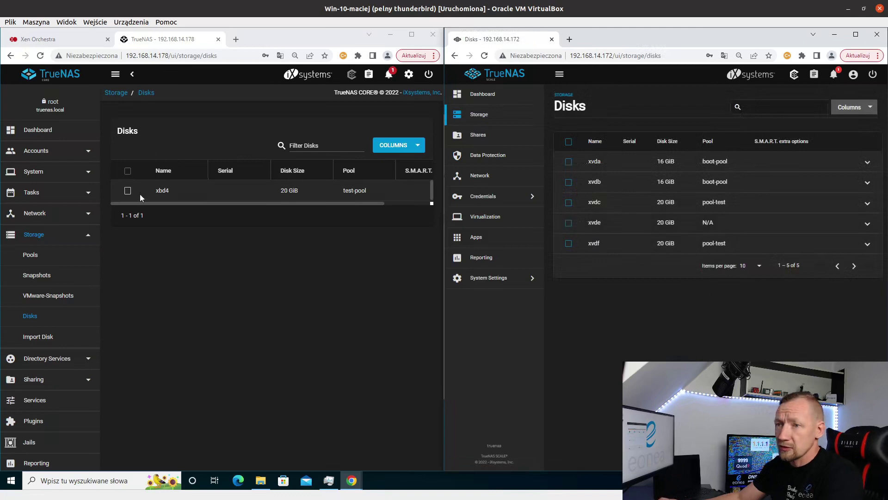
- Reopen the test-pool and pool-test status pages and bring up the UNAVAIL disk's actions
left_click(48, 253)
left_click(407, 156)
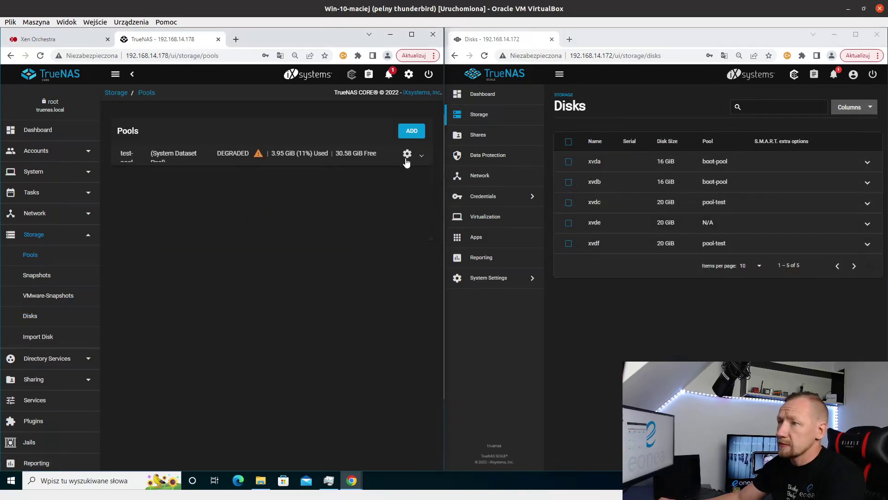
left_click(408, 154)
left_click(348, 252)
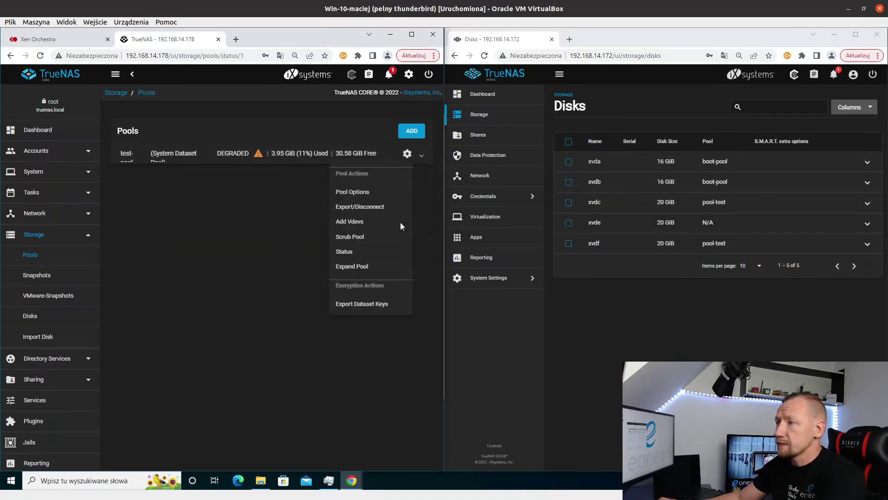
left_click(481, 116)
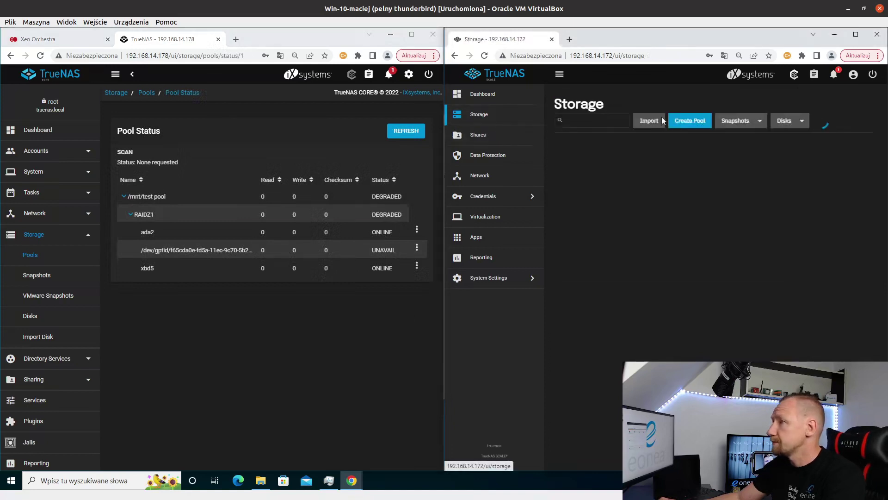
left_click(832, 145)
left_click(828, 175)
left_click(417, 248)
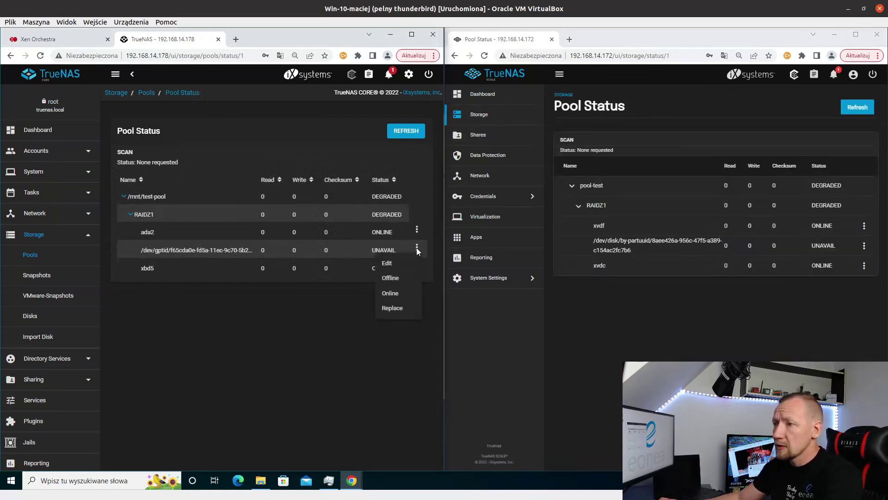
- In TrueNAS CORE, force-replace test-pool's unavailable disk with xbd4 to start resilvering
left_click(393, 308)
left_click(178, 269)
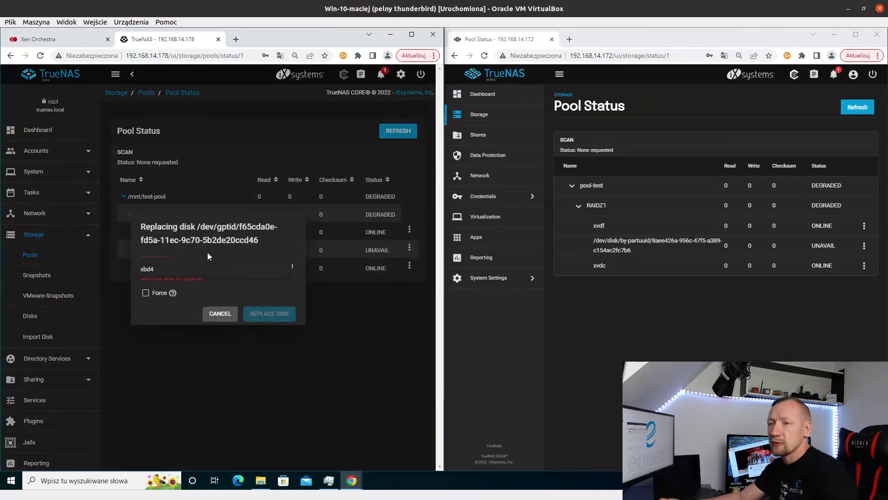
left_click(169, 271)
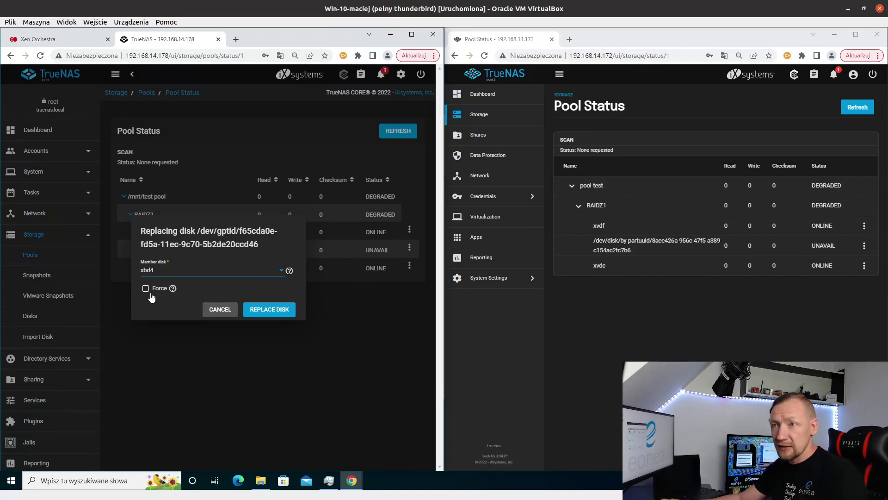
left_click(147, 288)
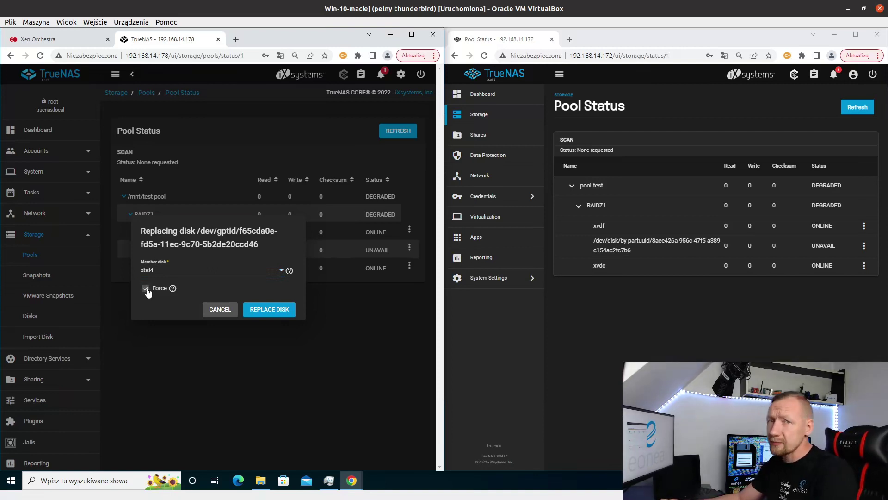
left_click(286, 316)
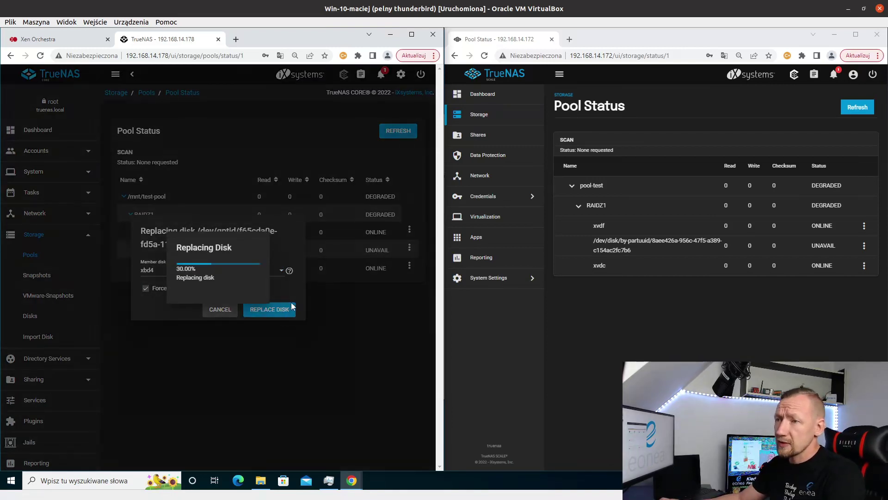
- In TrueNAS SCALE, force-replace pool-test's unavailable disk with xvde and dismiss the success message
left_click(864, 246)
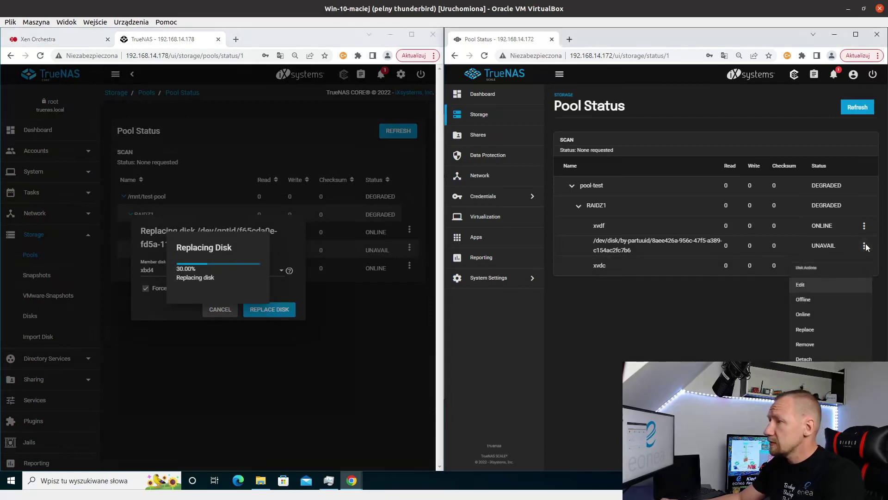
left_click(812, 330)
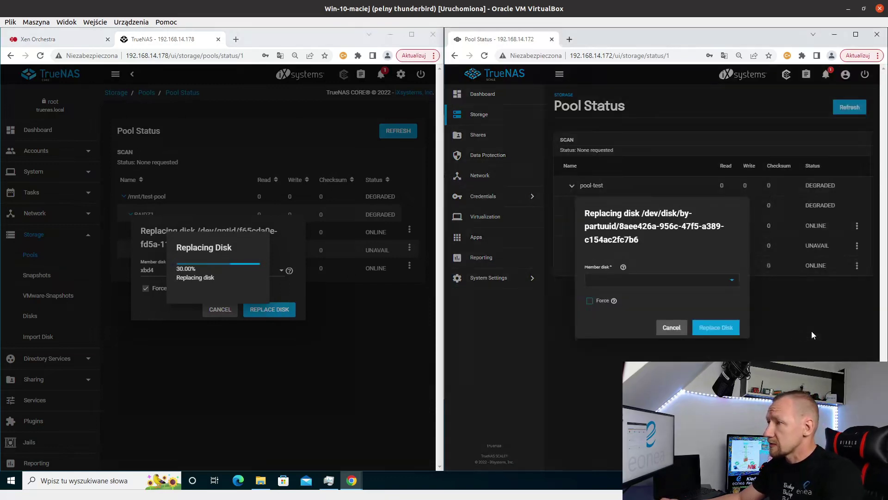
left_click(609, 278)
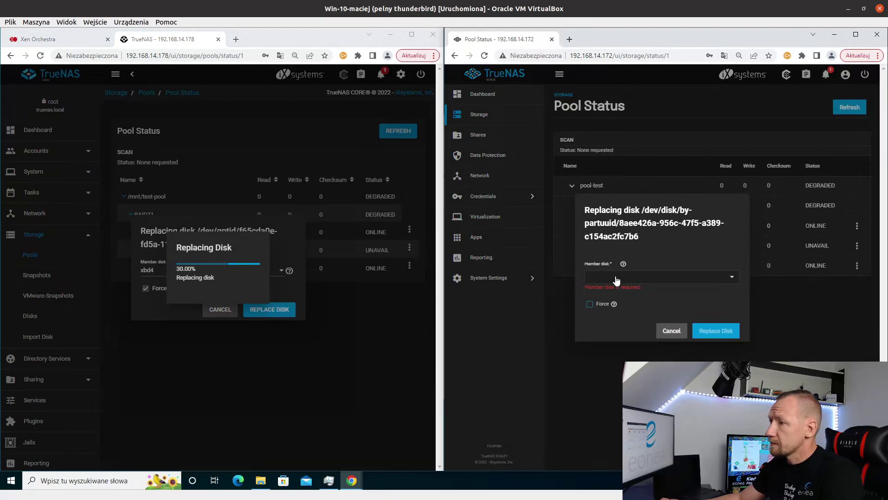
left_click(617, 280)
left_click(650, 277)
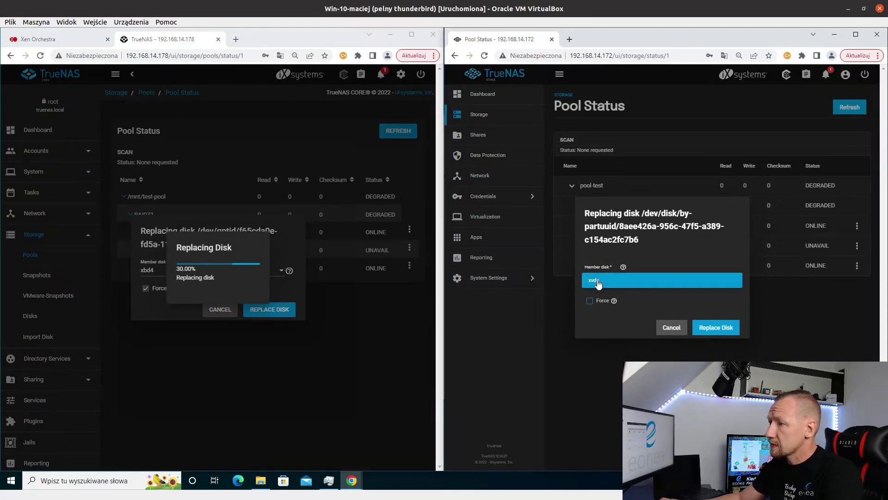
left_click(589, 301)
left_click(708, 326)
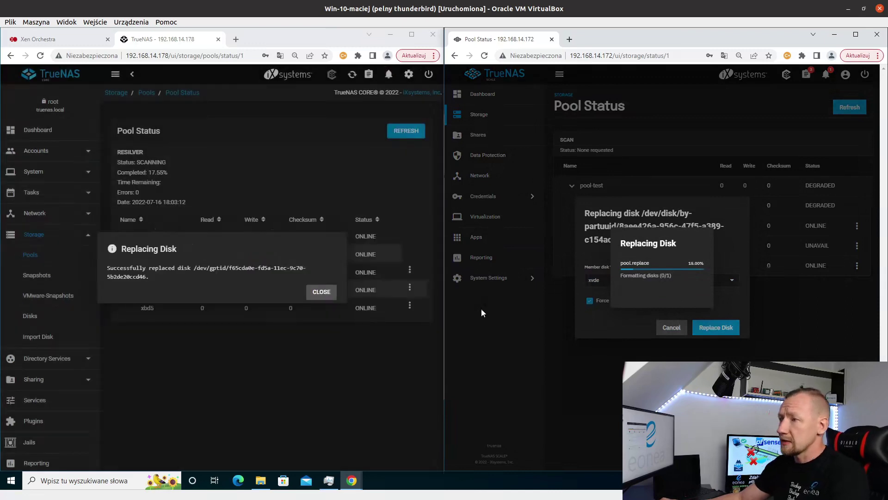
left_click(323, 293)
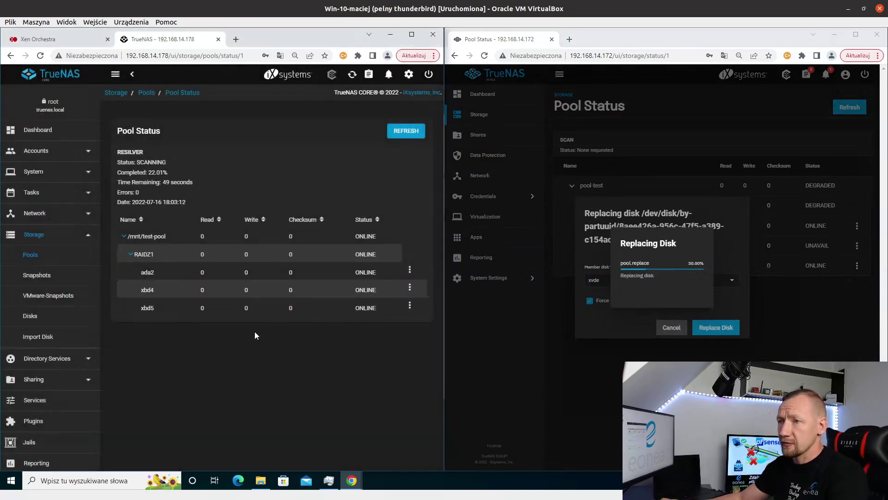
- Highlight the resilver status lines once they show FINISHED with 0 errors
left_click_drag(178, 192, 106, 159)
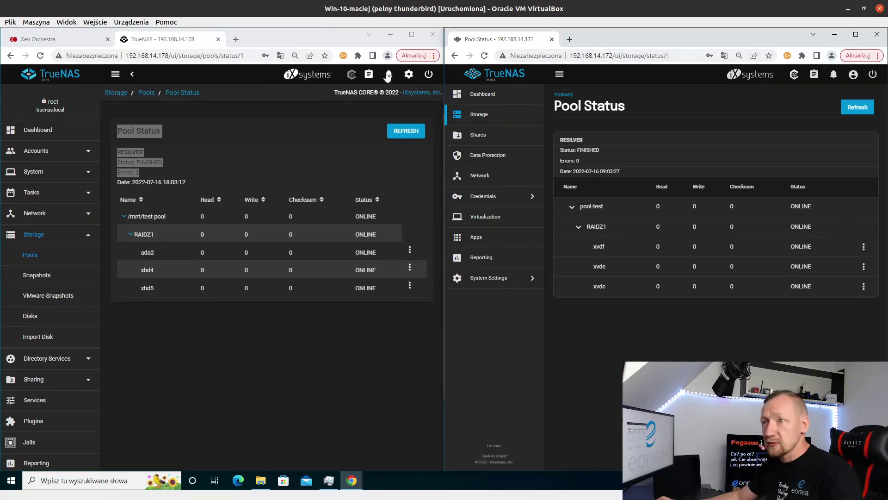
left_click_drag(139, 173, 115, 153)
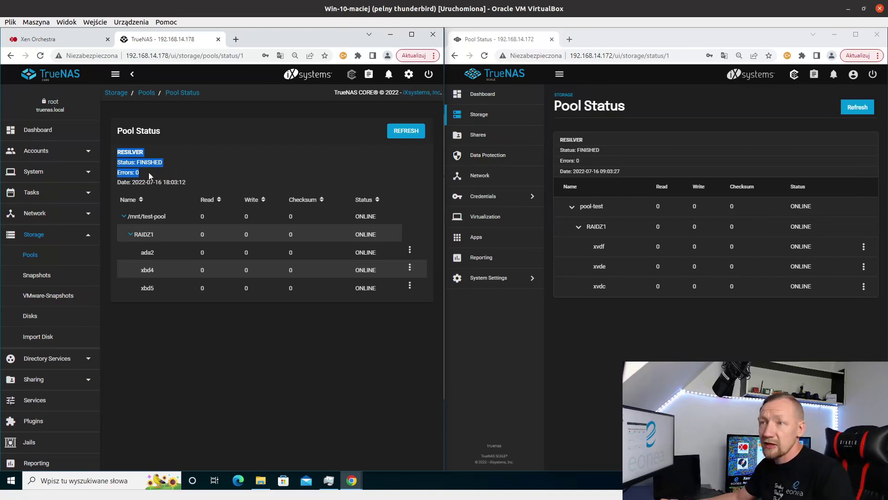
left_click(169, 209)
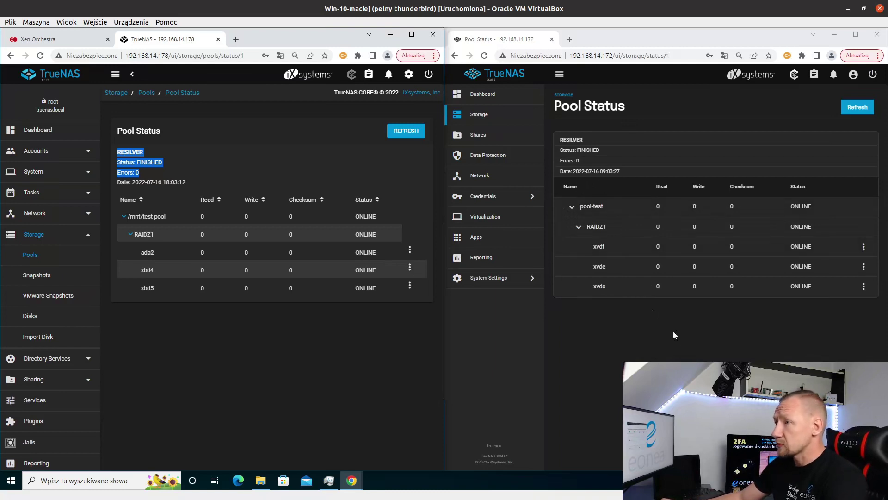
left_click(852, 106)
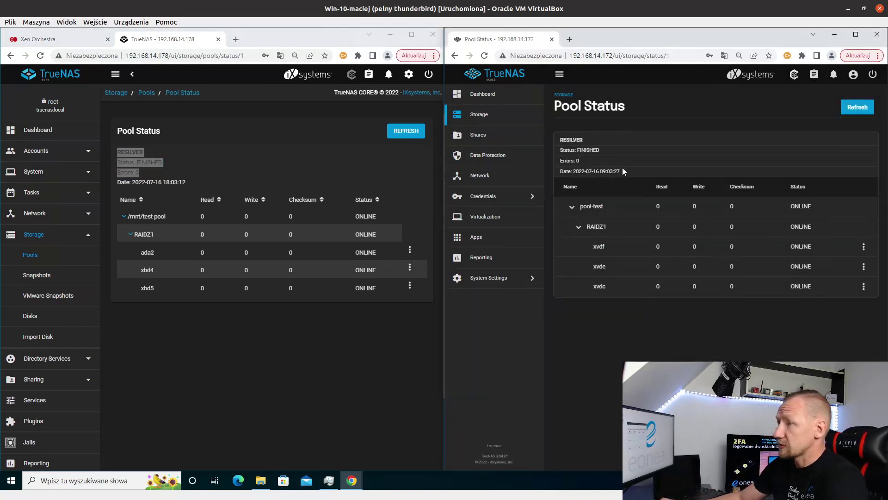